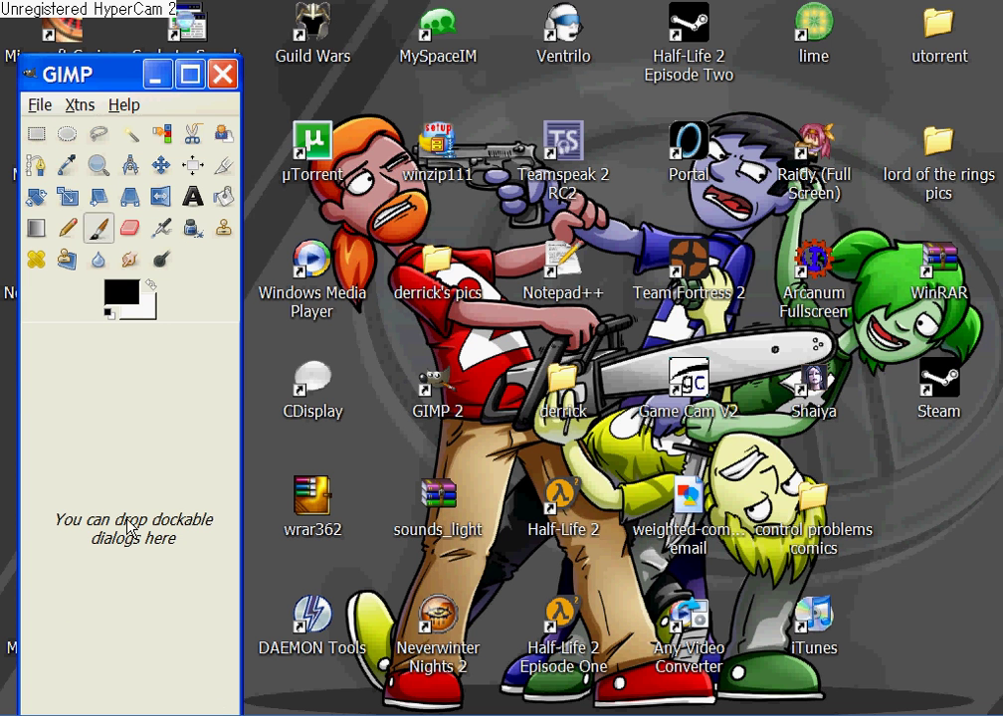
Open luke-and-lightsaber.jpg from the My Pictures folder in GIMP.
left_click(40, 104)
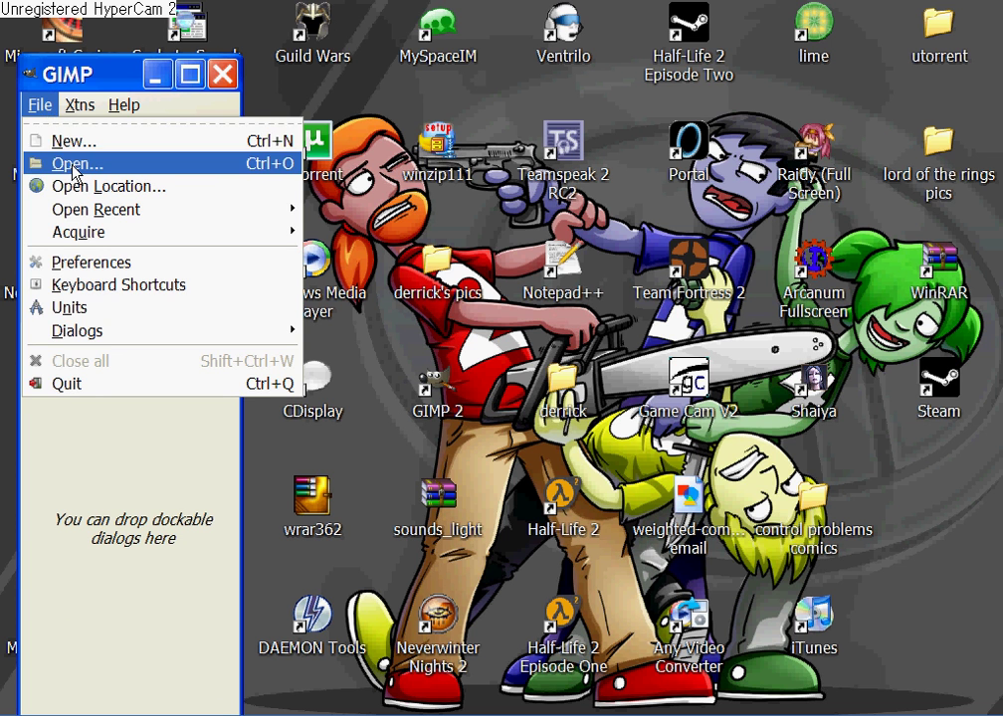
left_click(60, 161)
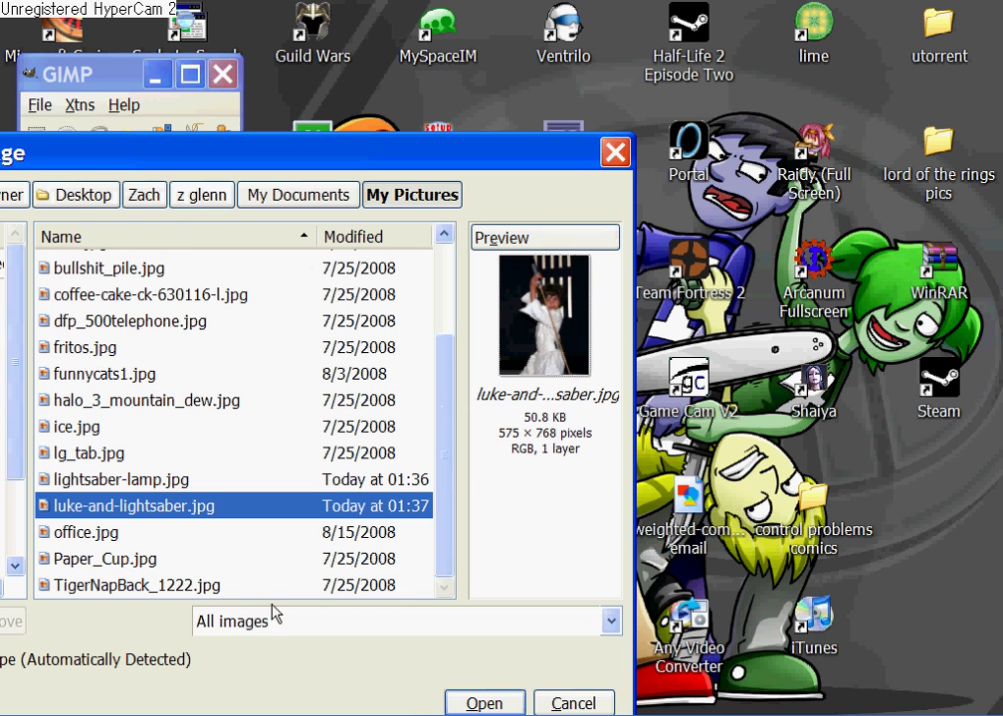
left_click(479, 703)
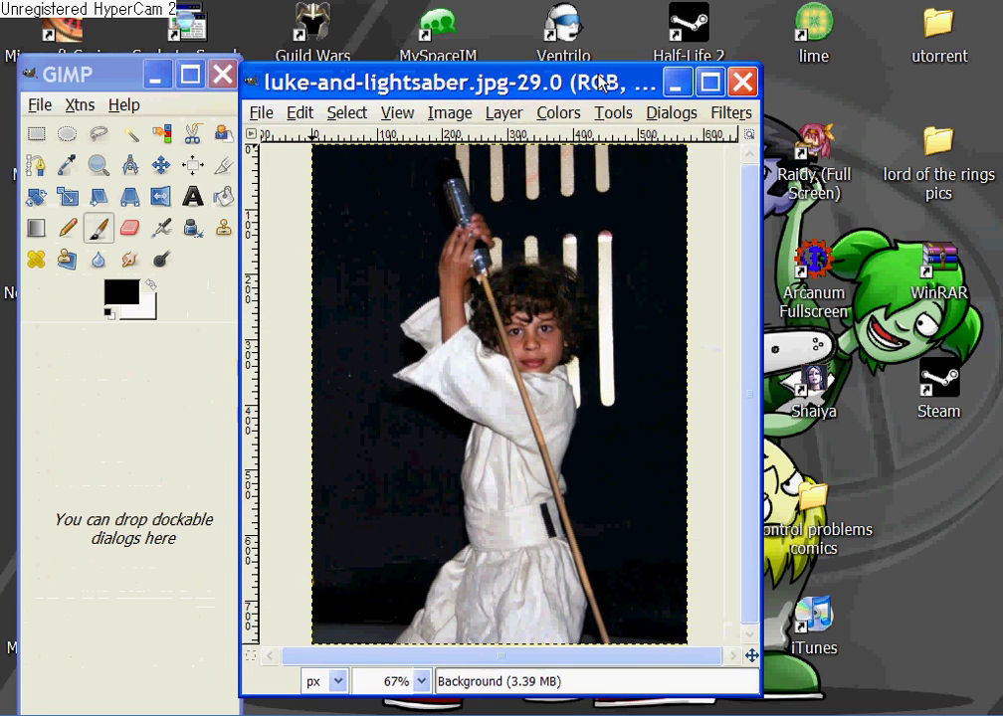
left_click_drag(599, 82, 605, 82)
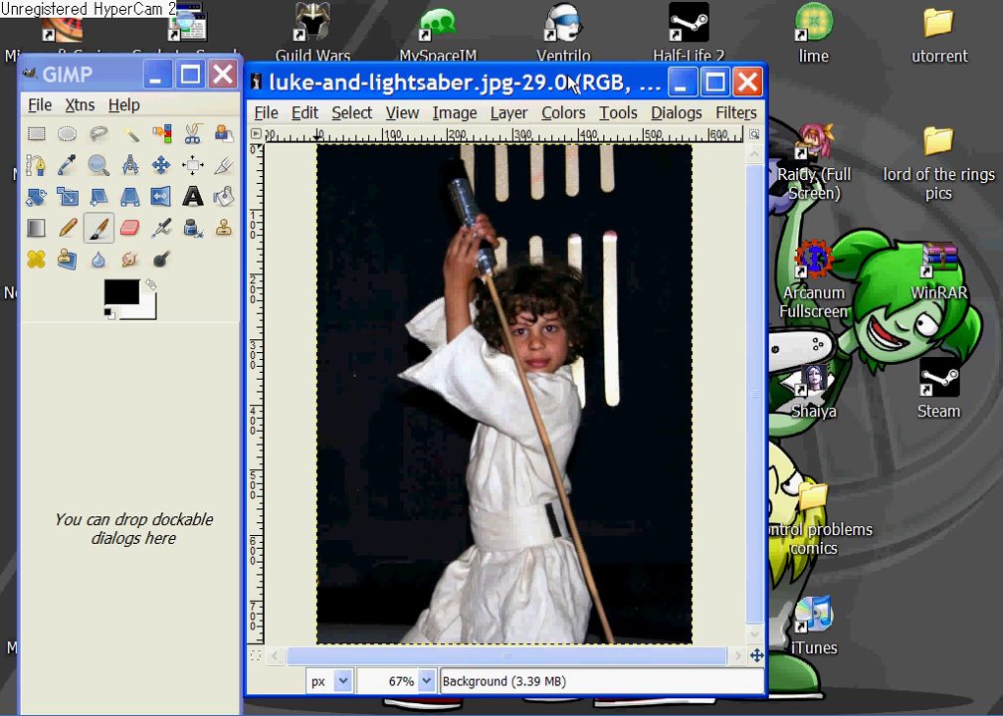
Show the Layers dialog with Ctrl+L and place it at the top right beside the image.
key("ctrl")
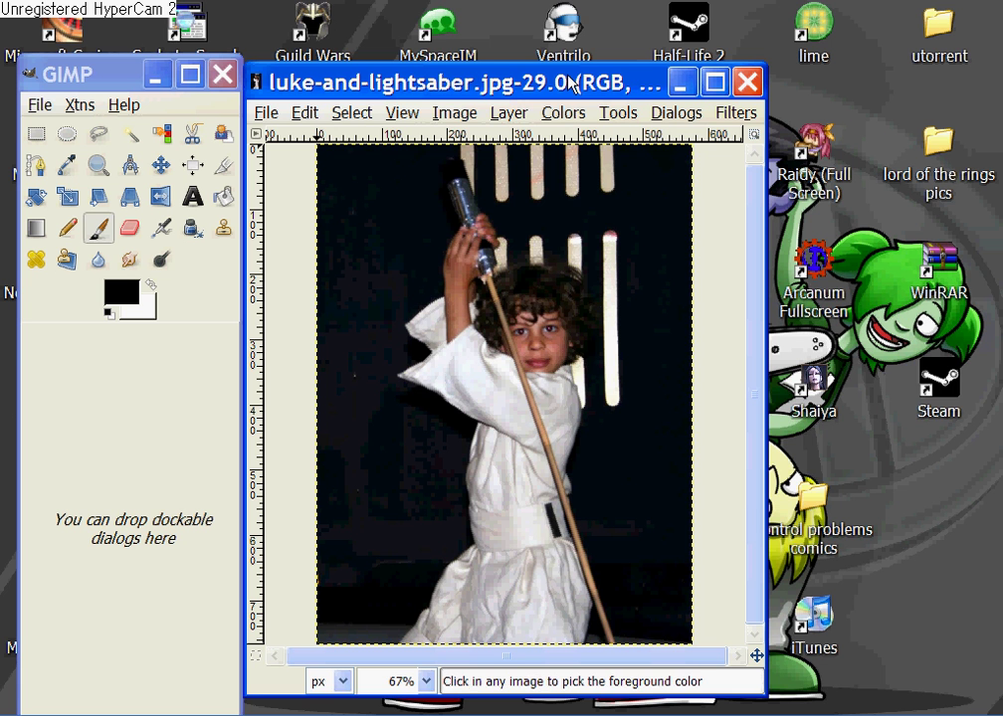
key("ctrl+l")
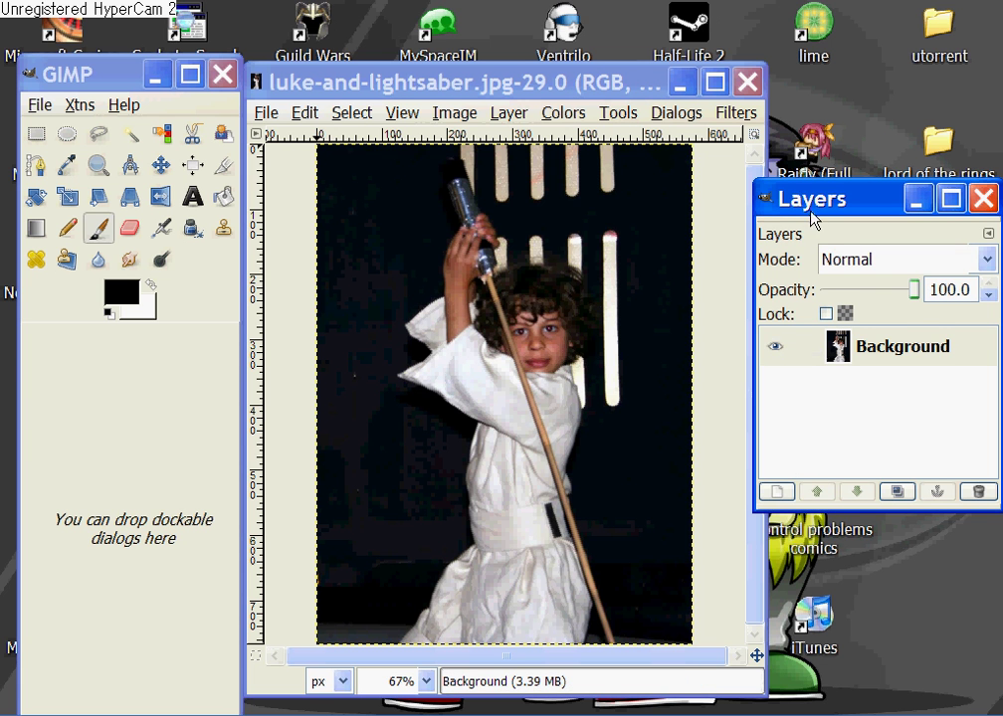
left_click_drag(813, 204, 812, 95)
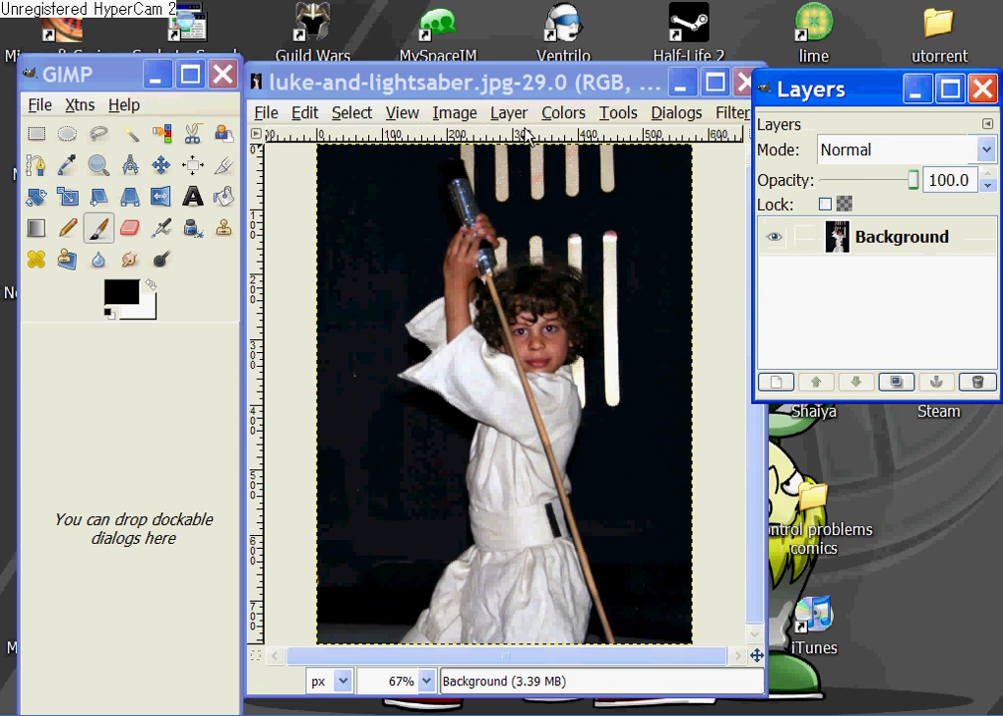
left_click(513, 95)
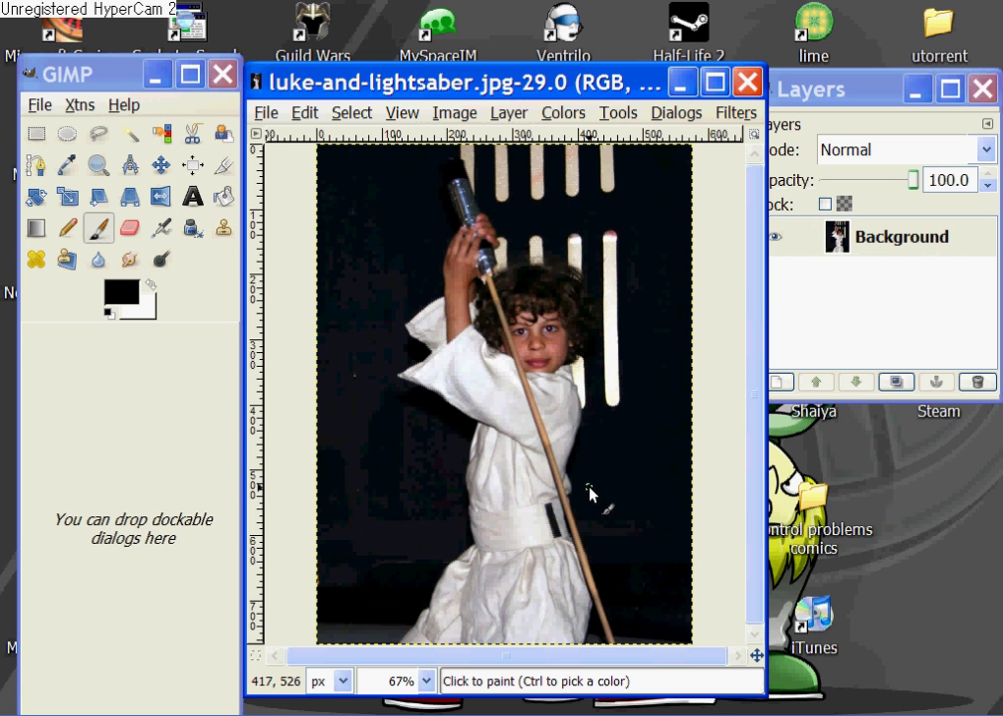
Add a new layer named 'lightsaber' filled with the black foreground colour above Background.
left_click(851, 92)
left_click(507, 113)
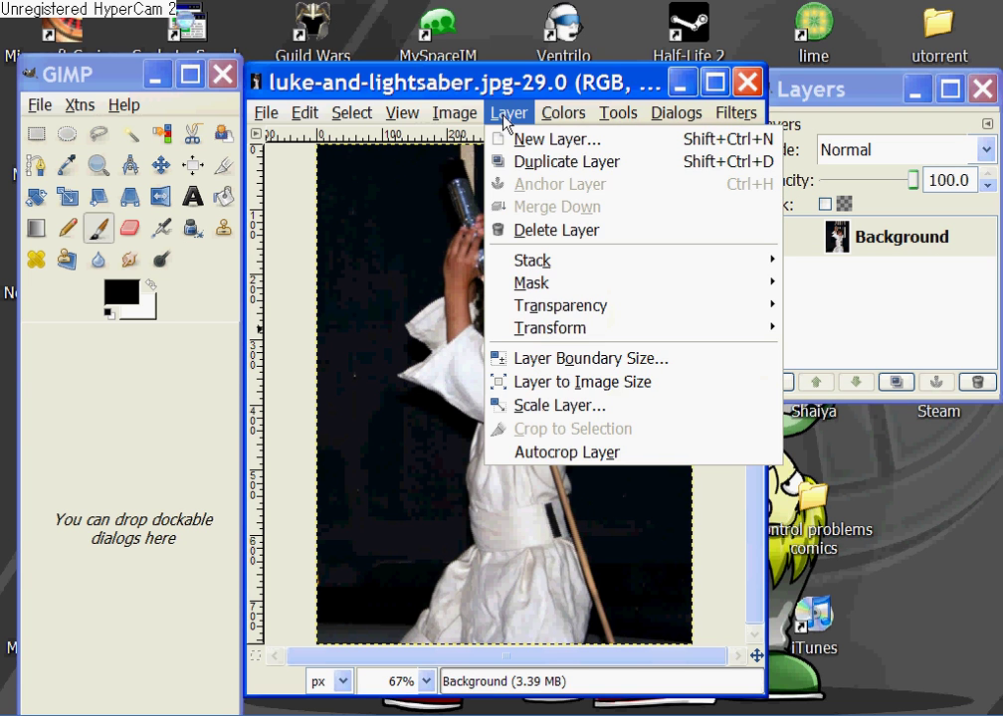
left_click(507, 141)
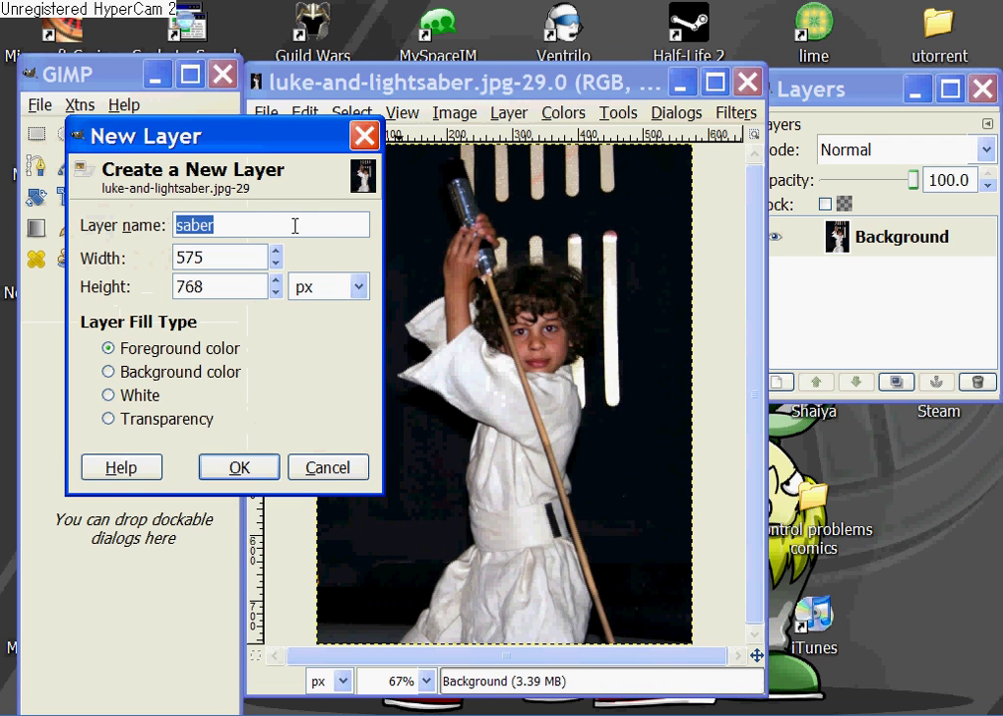
left_click(260, 233)
key("BackSpace")
key("BackSpace")
key("BackSpace")
key("BackSpace")
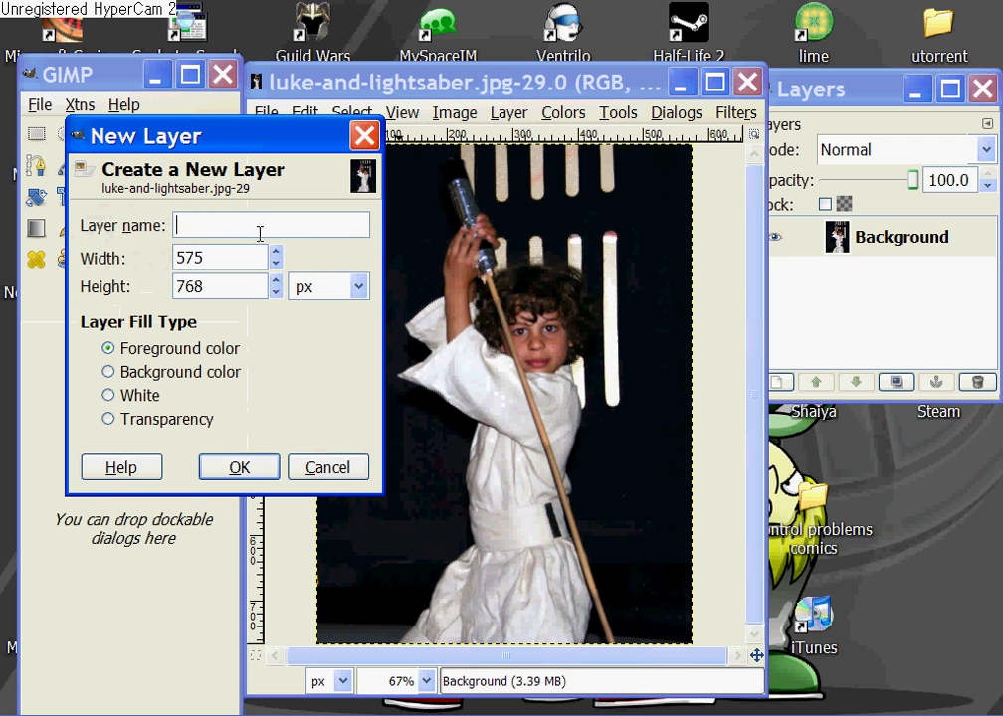
type("lightsaber")
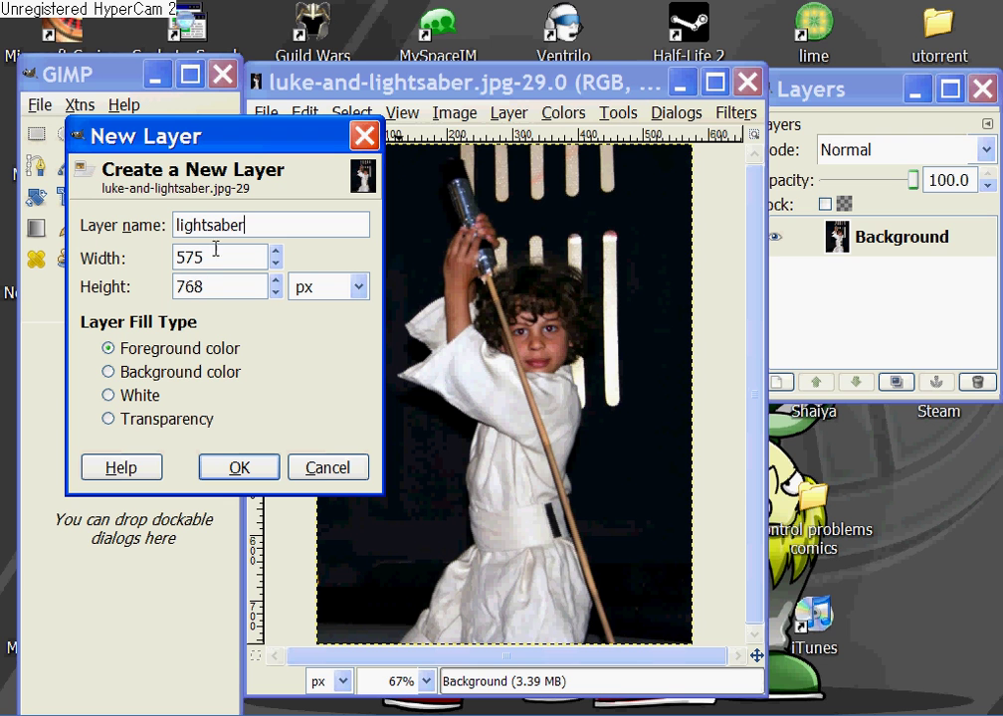
left_click(112, 348)
left_click_drag(131, 139, 350, 149)
left_click(120, 292)
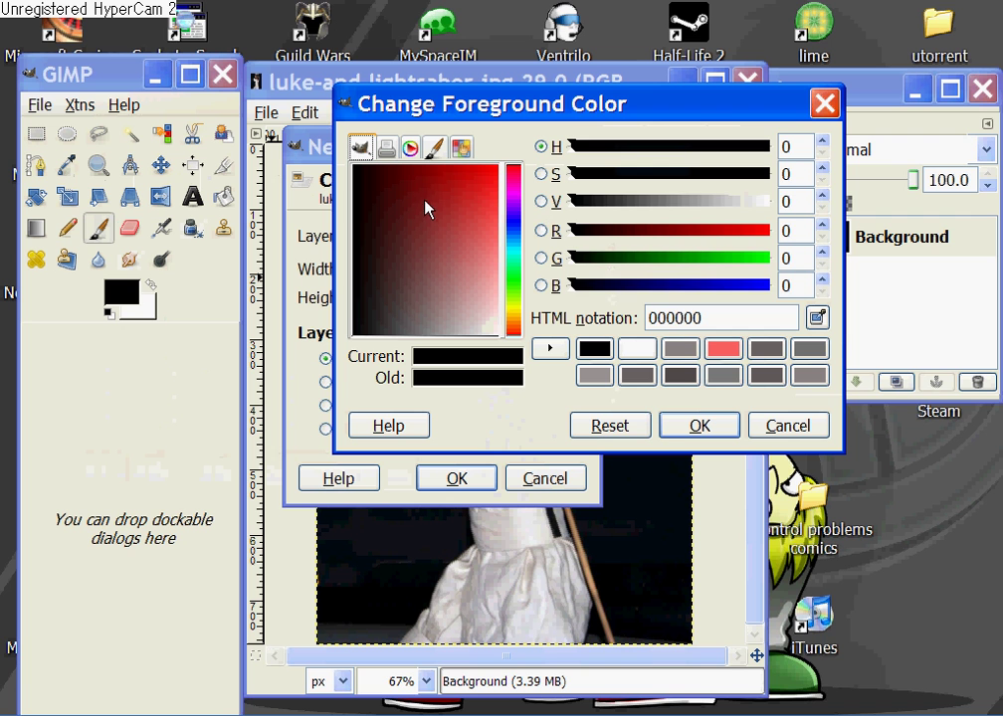
left_click_drag(426, 208, 343, 386)
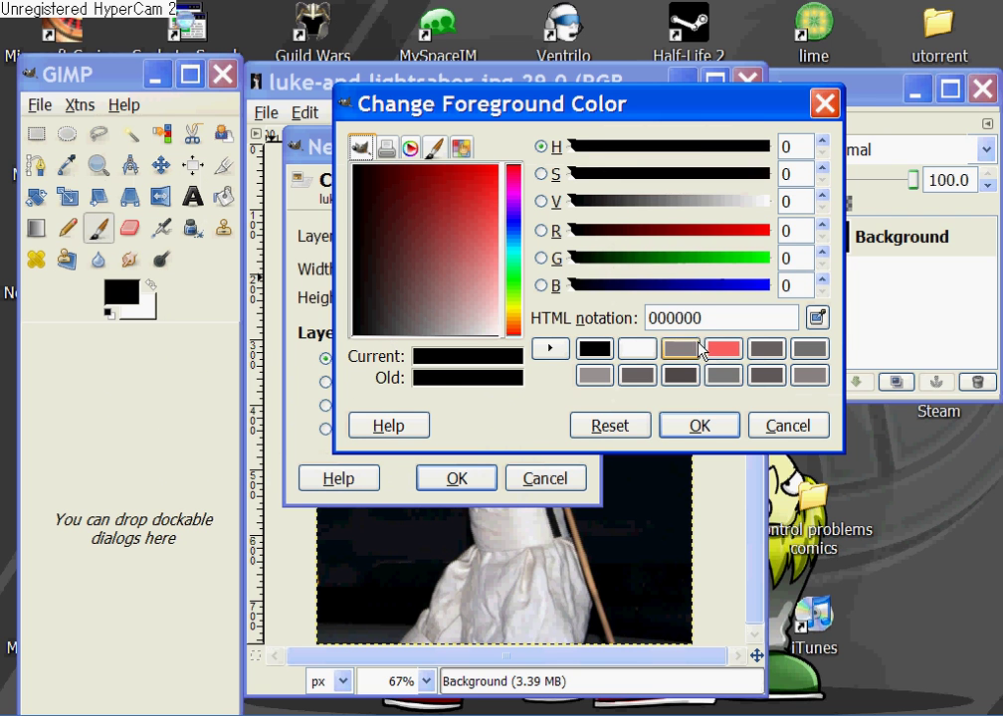
left_click(705, 426)
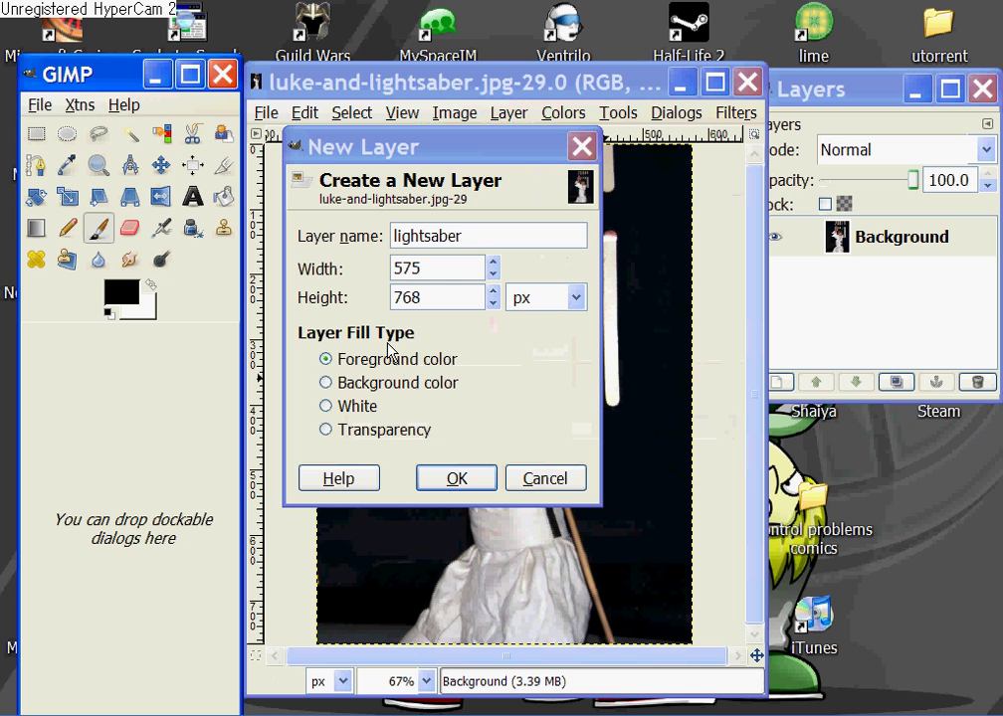
left_click(439, 481)
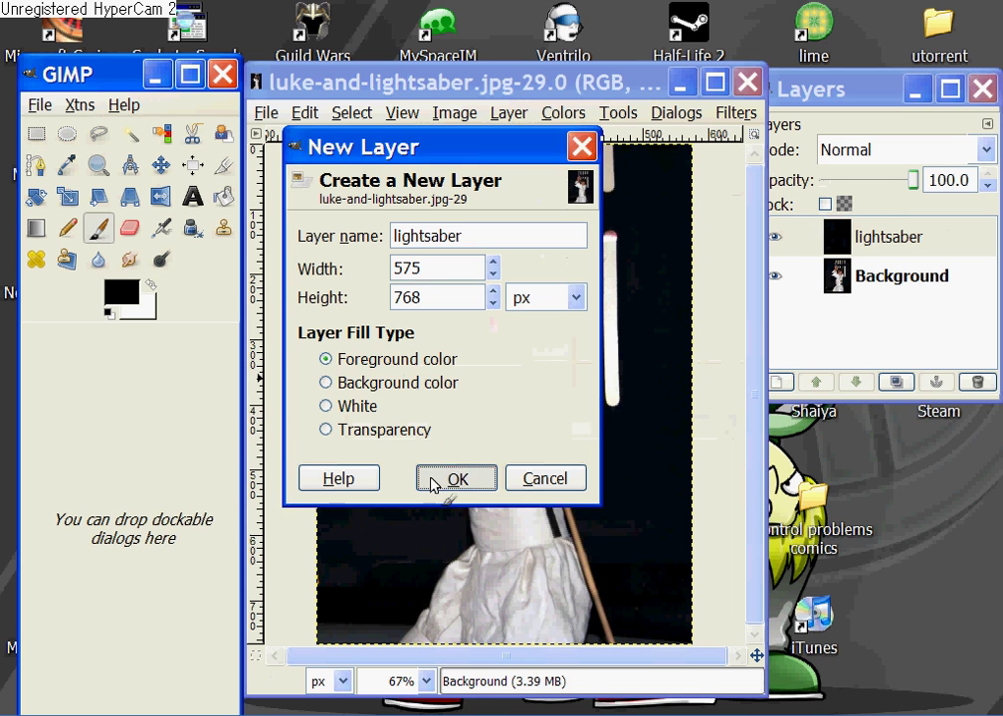
Check the photo under the lightsaber layer, then set that layer's mode to Screen.
left_click(776, 236)
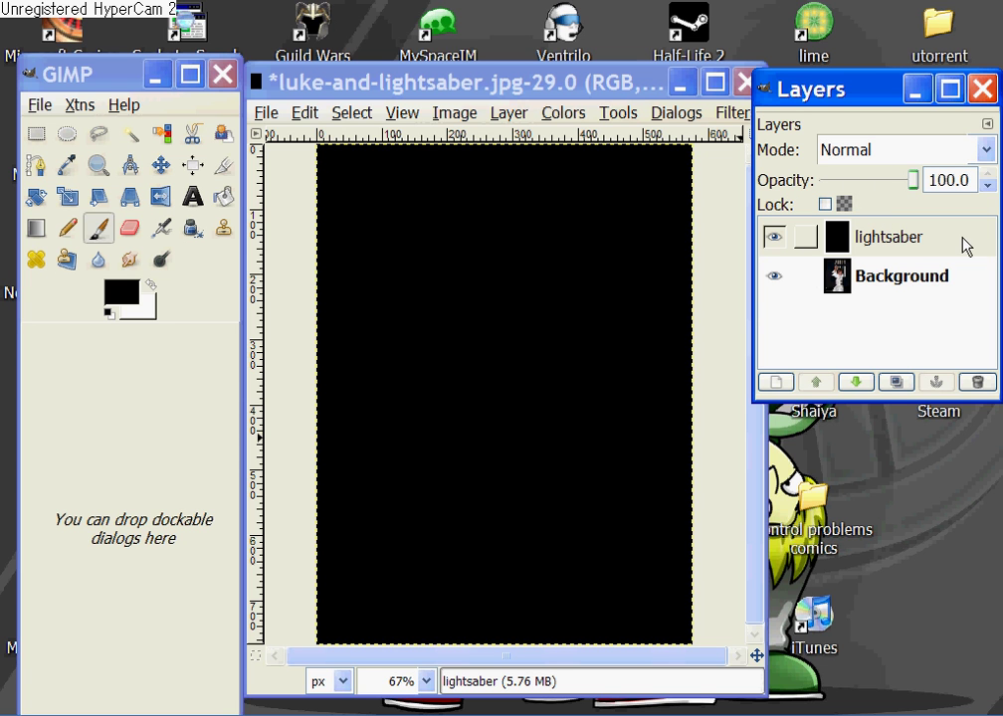
left_click(774, 239)
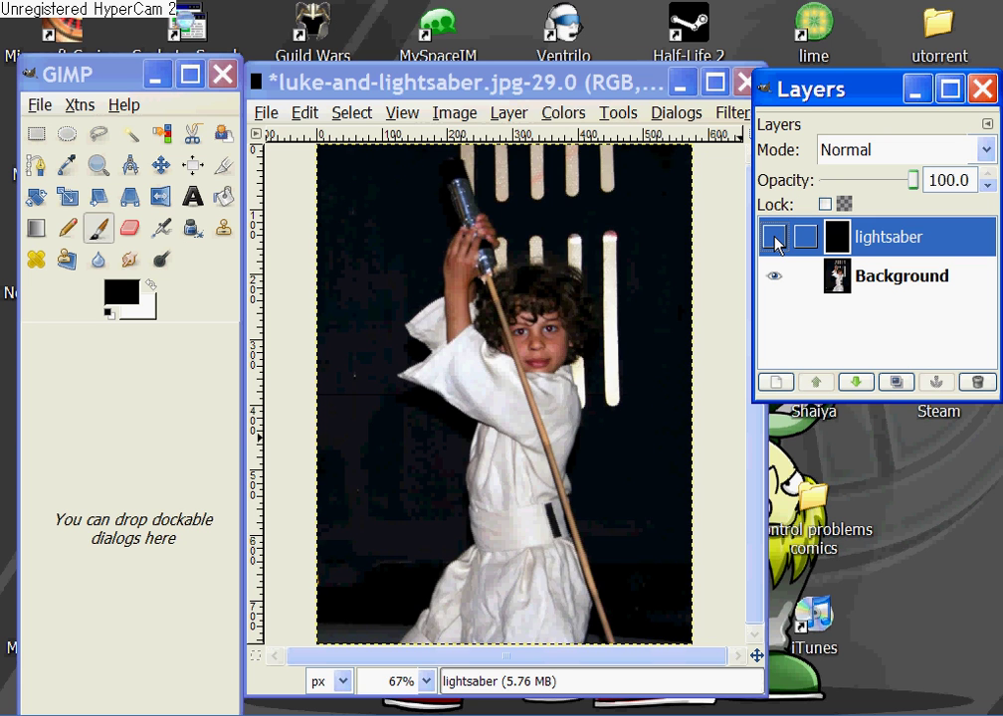
left_click(774, 239)
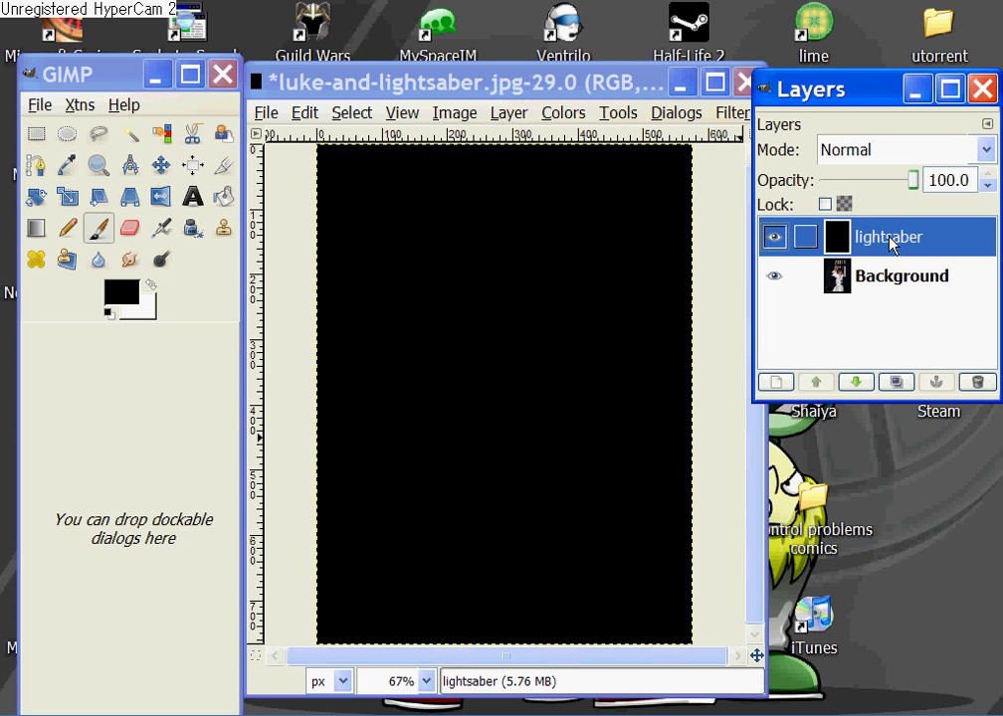
left_click(987, 155)
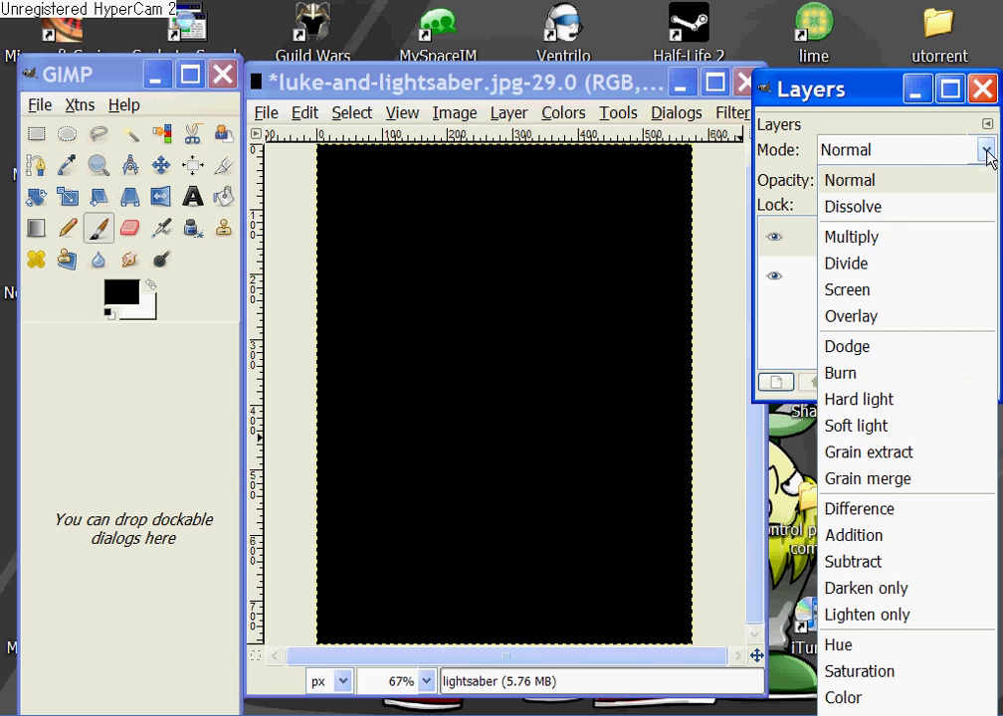
left_click(898, 290)
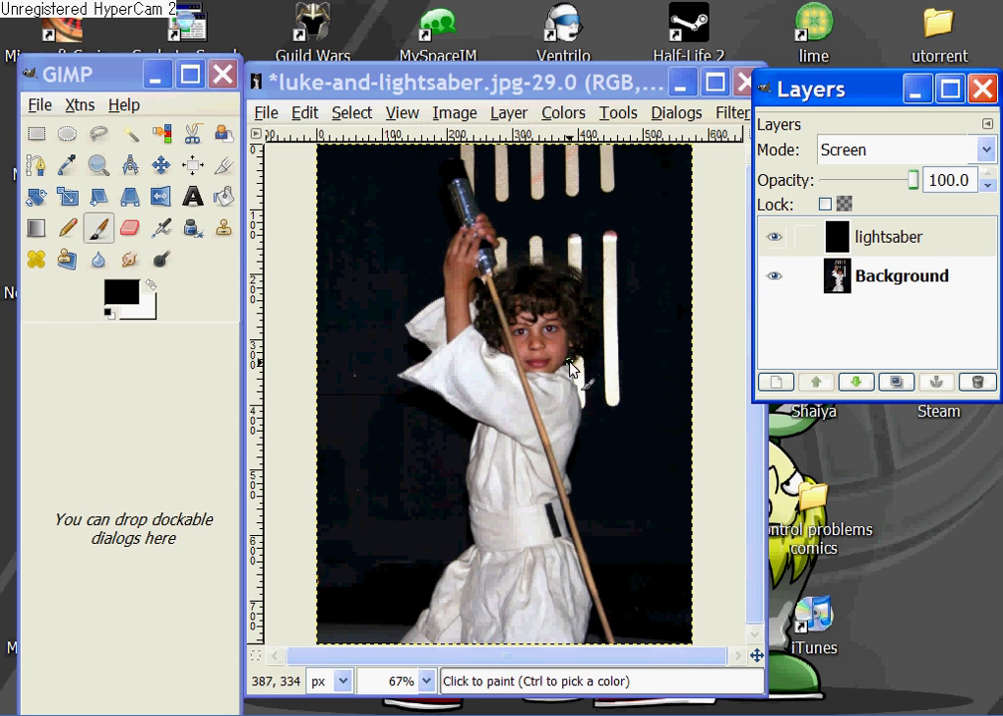
left_click(854, 280)
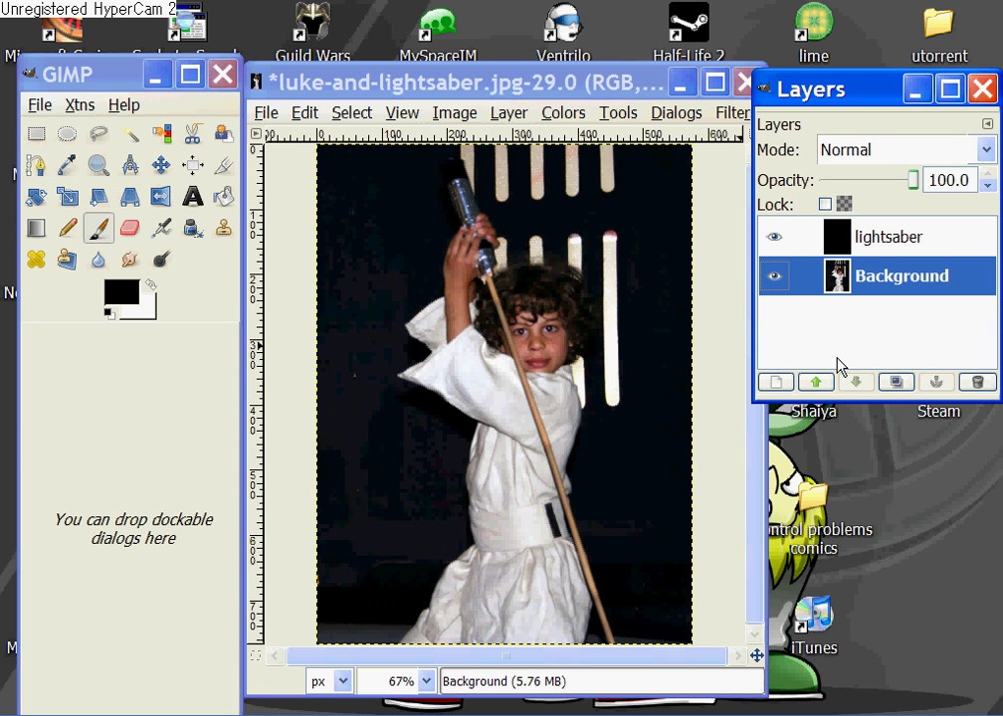
On the lightsaber layer, trace a path from hilt to stick bottom and convert it to a selection.
left_click(906, 243)
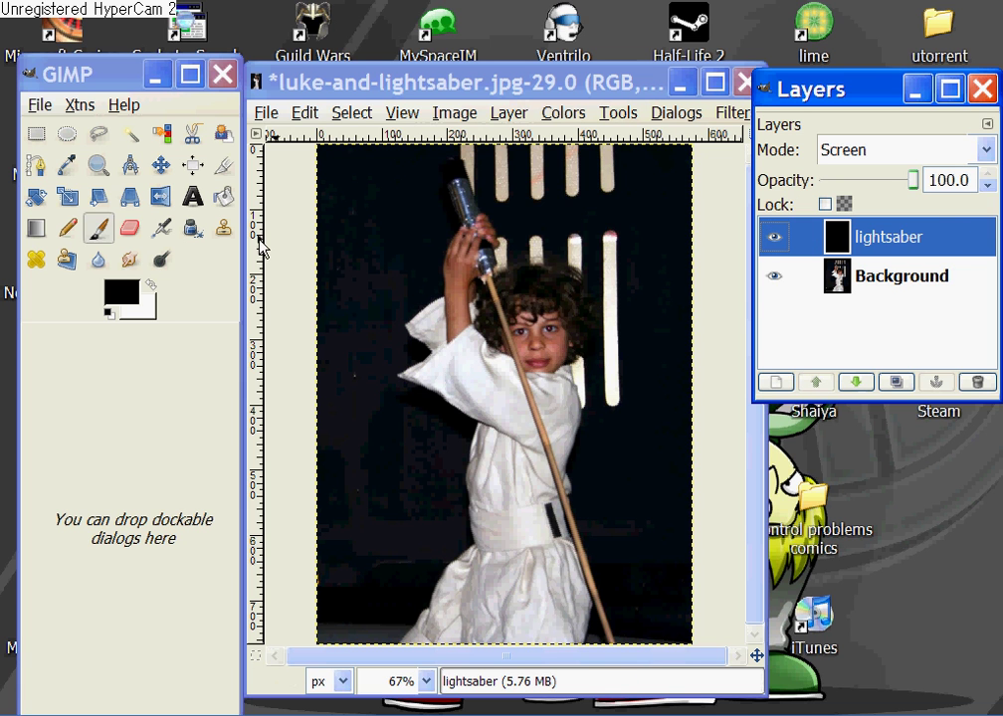
left_click(37, 167)
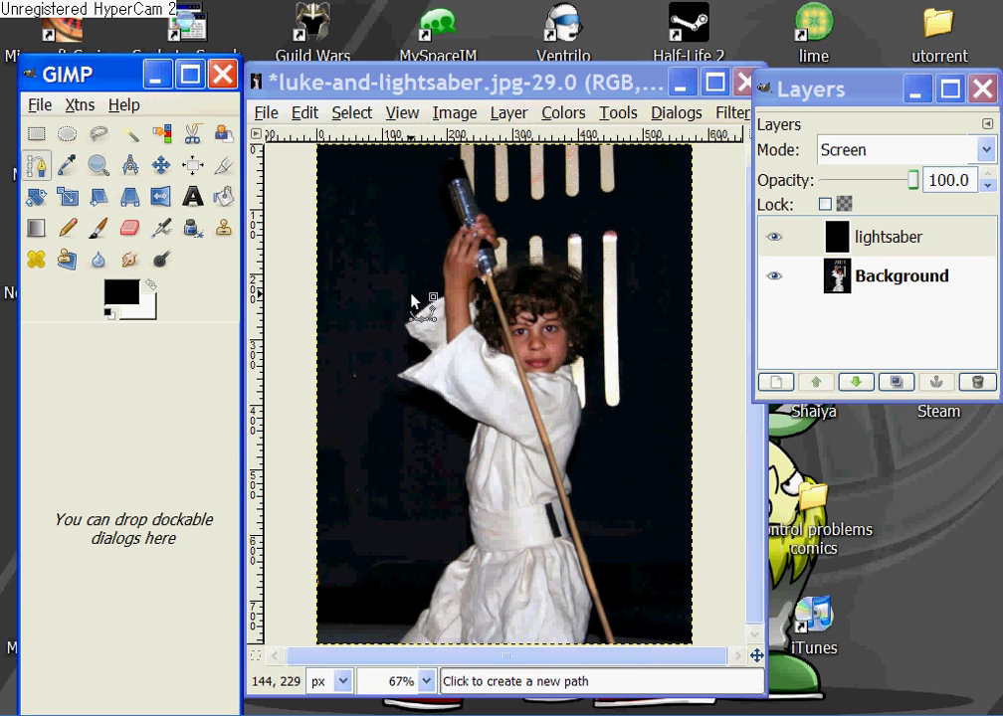
left_click(487, 275)
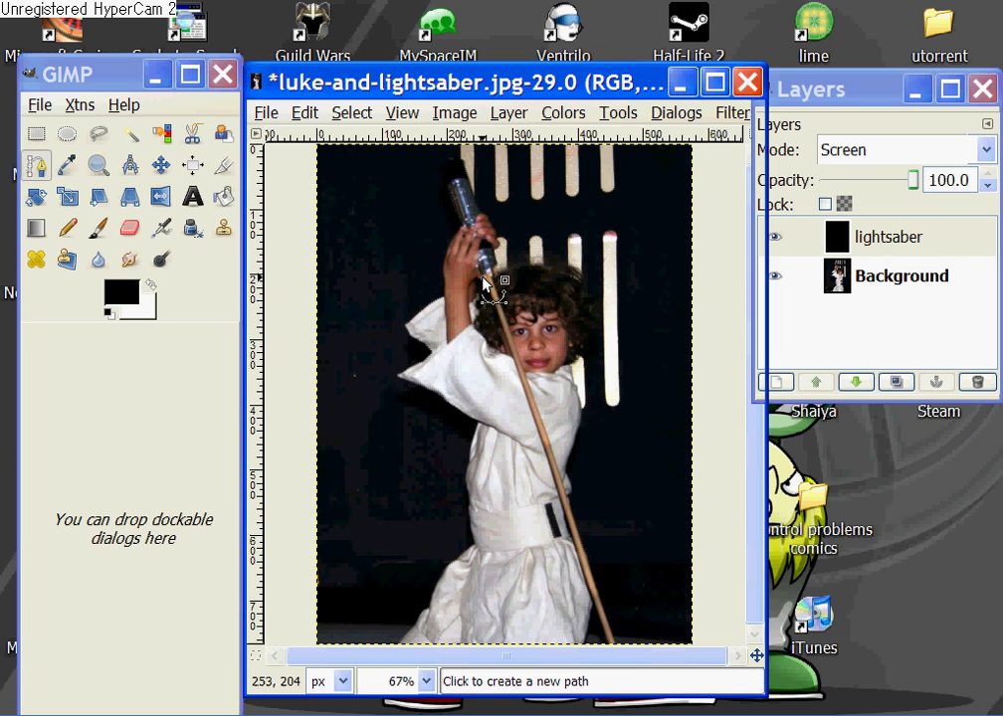
left_click(617, 647)
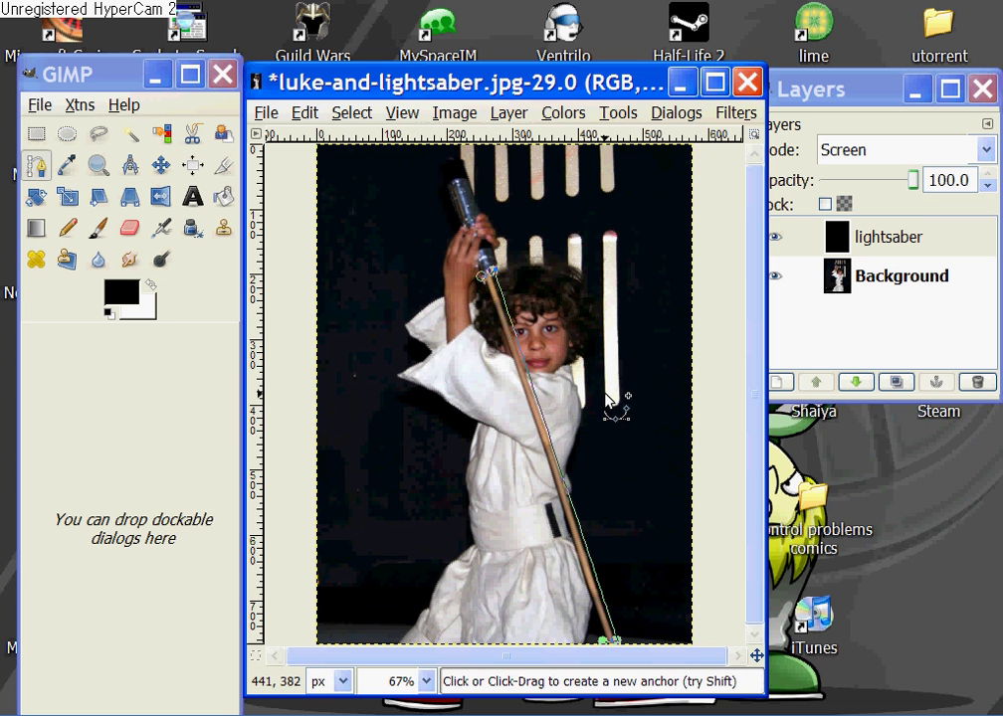
key("shift+v")
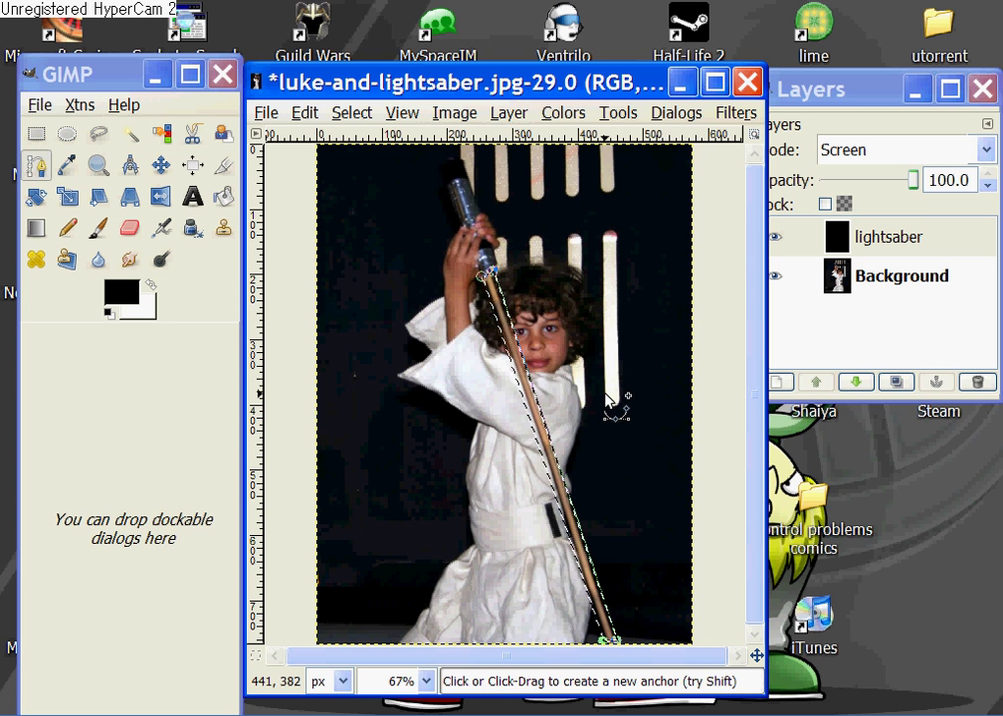
Paint the selected blade strip white with the Paintbrush from the hilt down the stick.
left_click(101, 229)
left_click(150, 286)
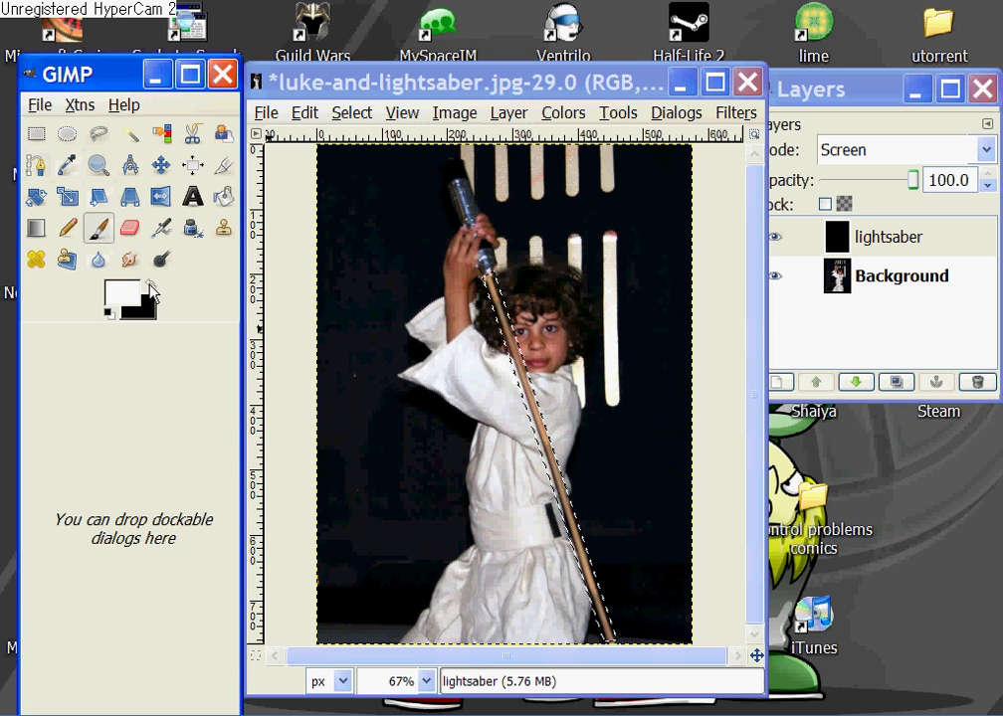
mouse_move(478, 303)
left_mouse_down()
mouse_move(496, 300)
mouse_move(493, 286)
left_mouse_up()
mouse_move(473, 276)
left_mouse_down()
mouse_move(491, 273)
mouse_move(592, 560)
mouse_move(613, 664)
left_mouse_up()
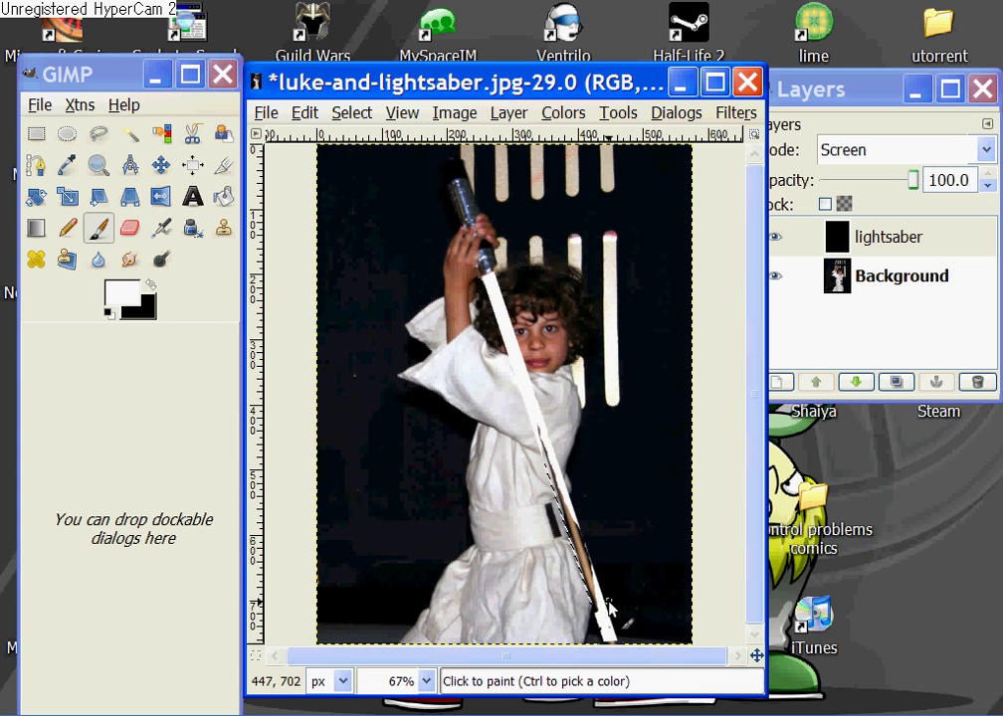
Undo the bad stroke, cover the brown patches on the lower blade white, and hide the photo to check.
key("ctrl+z")
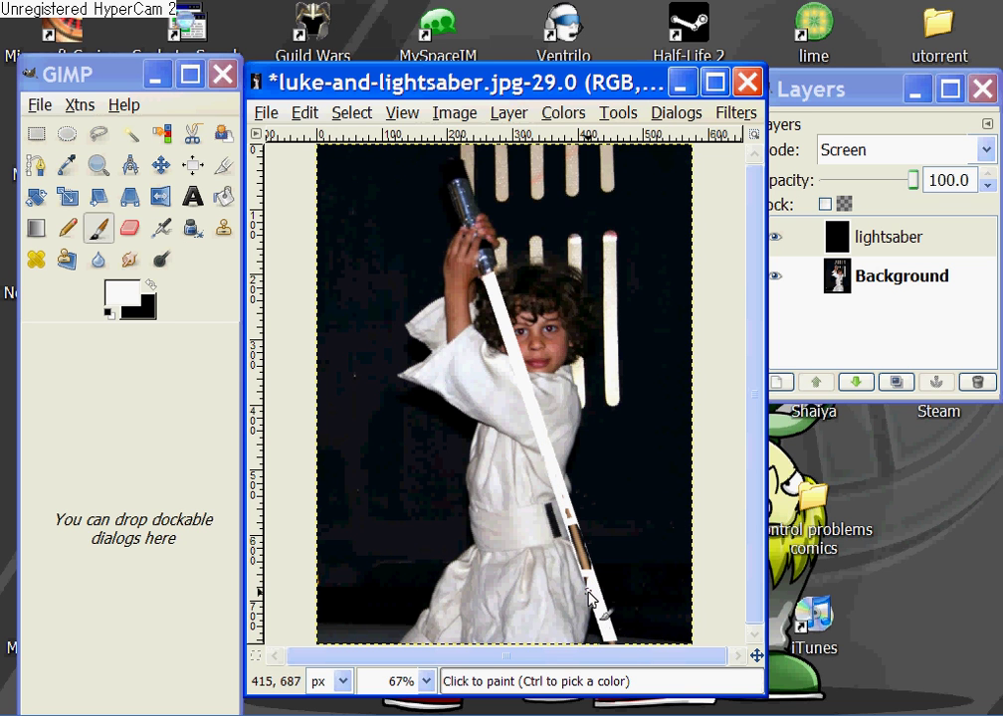
mouse_move(589, 597)
left_mouse_down()
mouse_move(573, 499)
mouse_move(565, 517)
mouse_move(597, 571)
mouse_move(590, 580)
mouse_move(564, 505)
left_mouse_up()
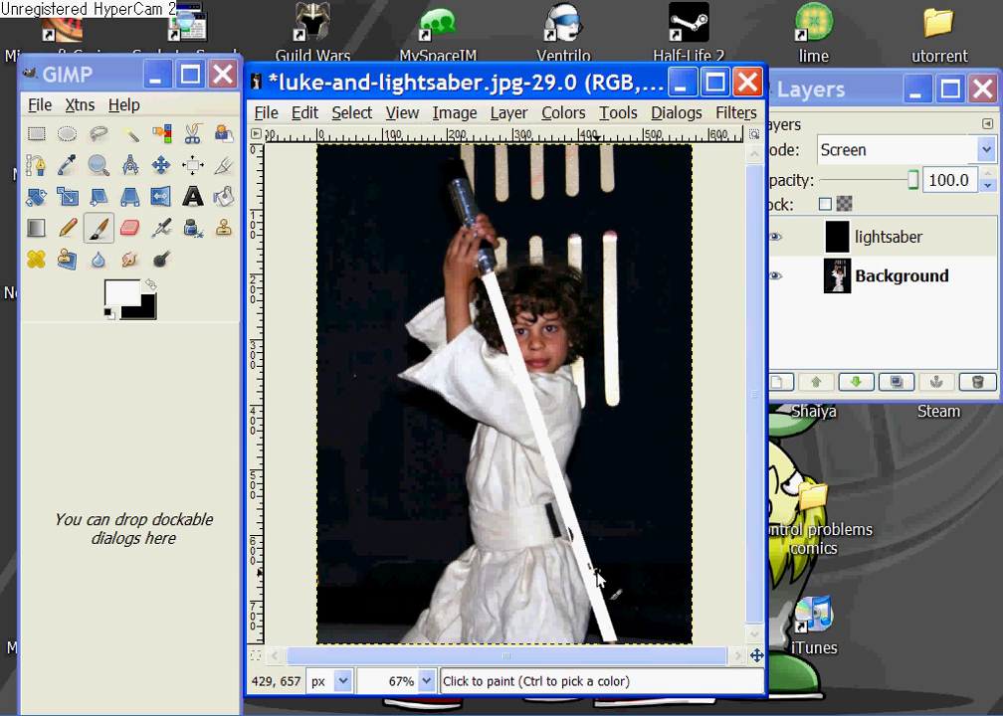
mouse_move(597, 580)
left_mouse_down()
mouse_move(574, 544)
mouse_move(580, 559)
left_mouse_up()
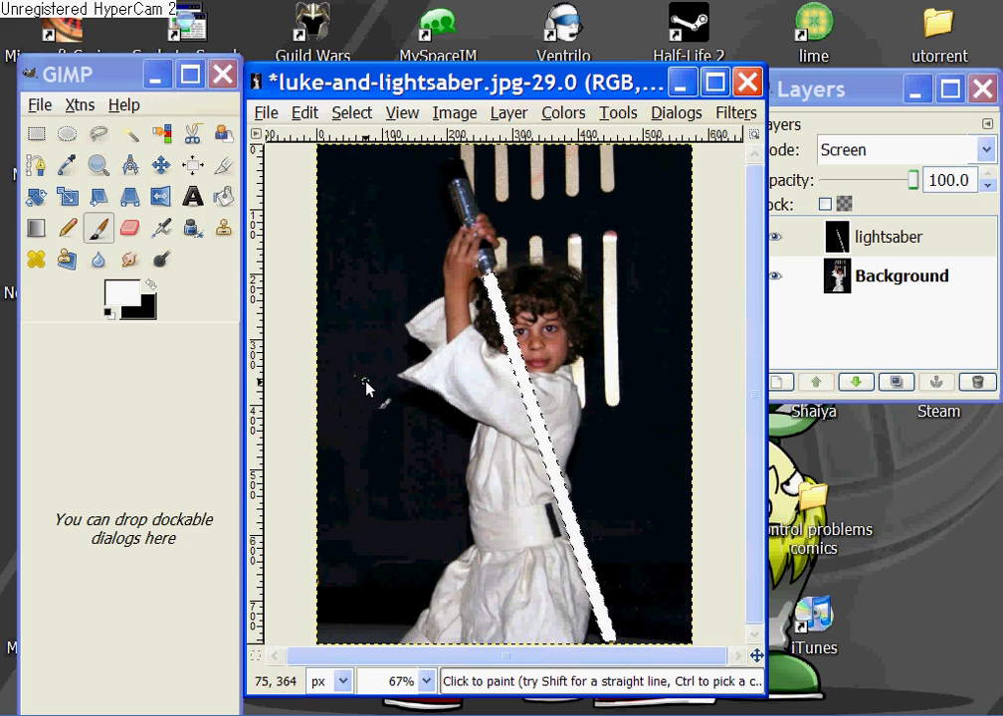
left_click(774, 278)
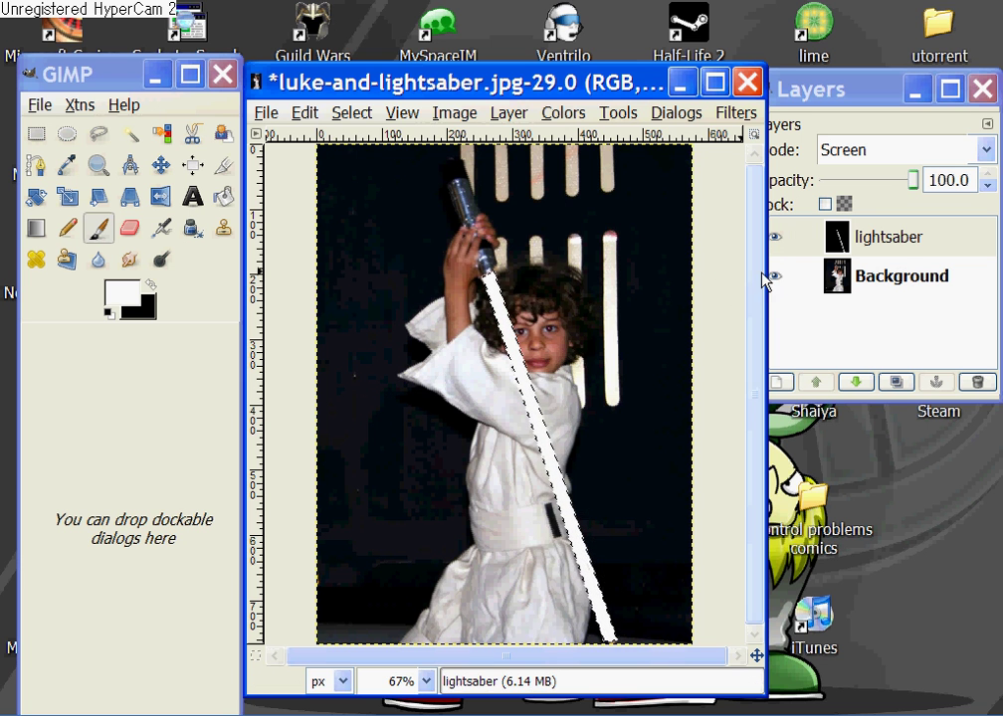
Show the photo again, duplicate the lightsaber layer twice, and select the original lightsaber layer.
left_click(774, 277)
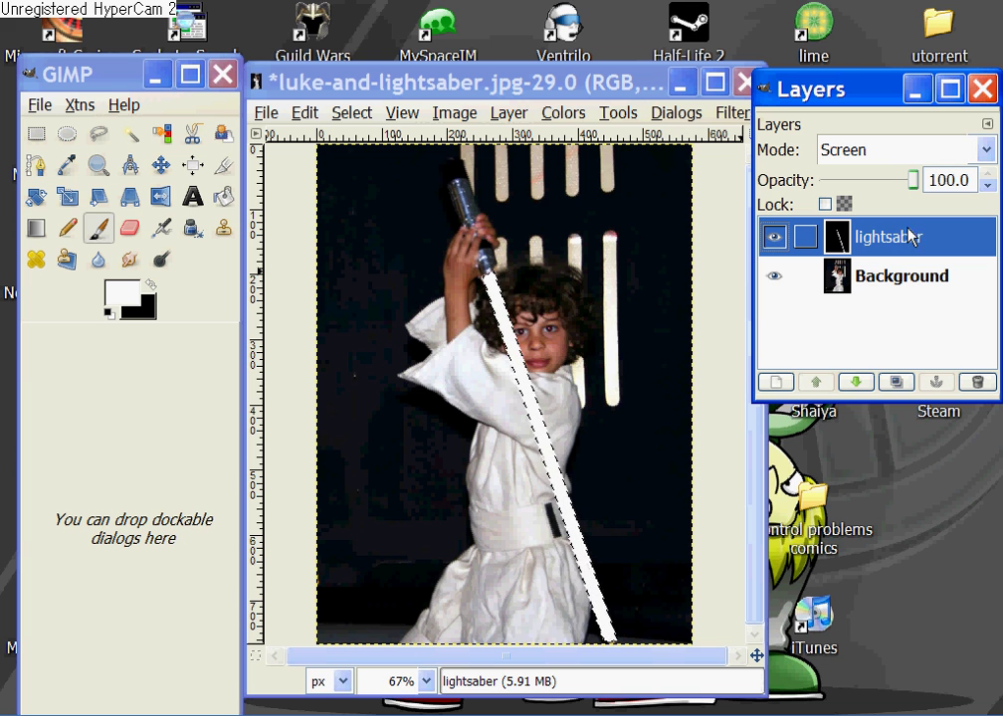
right_click(875, 237)
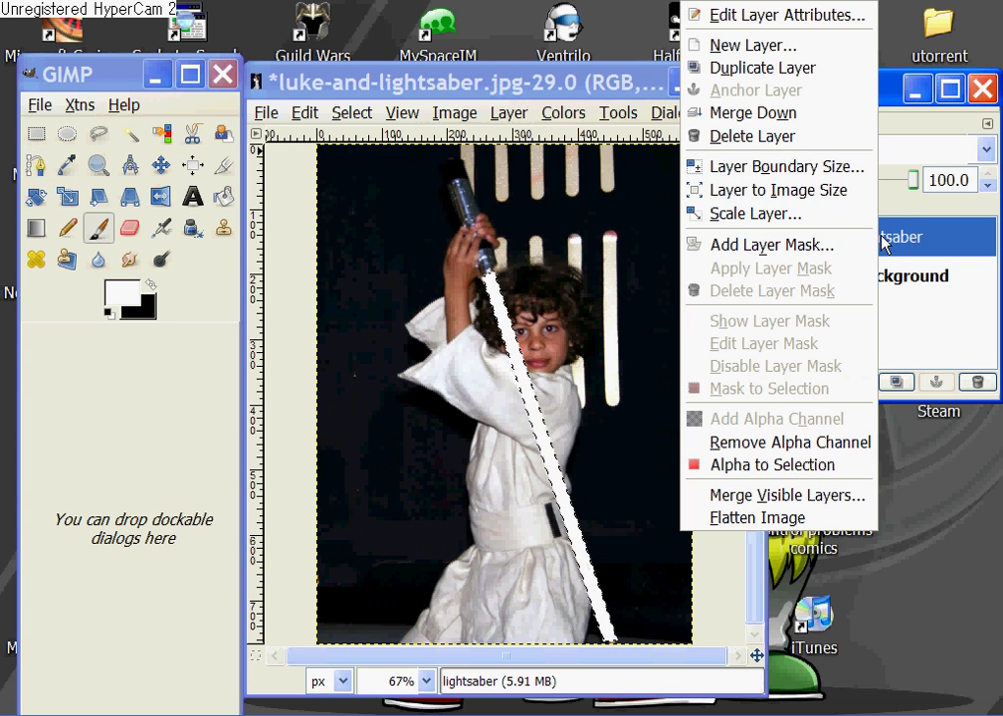
left_click(775, 70)
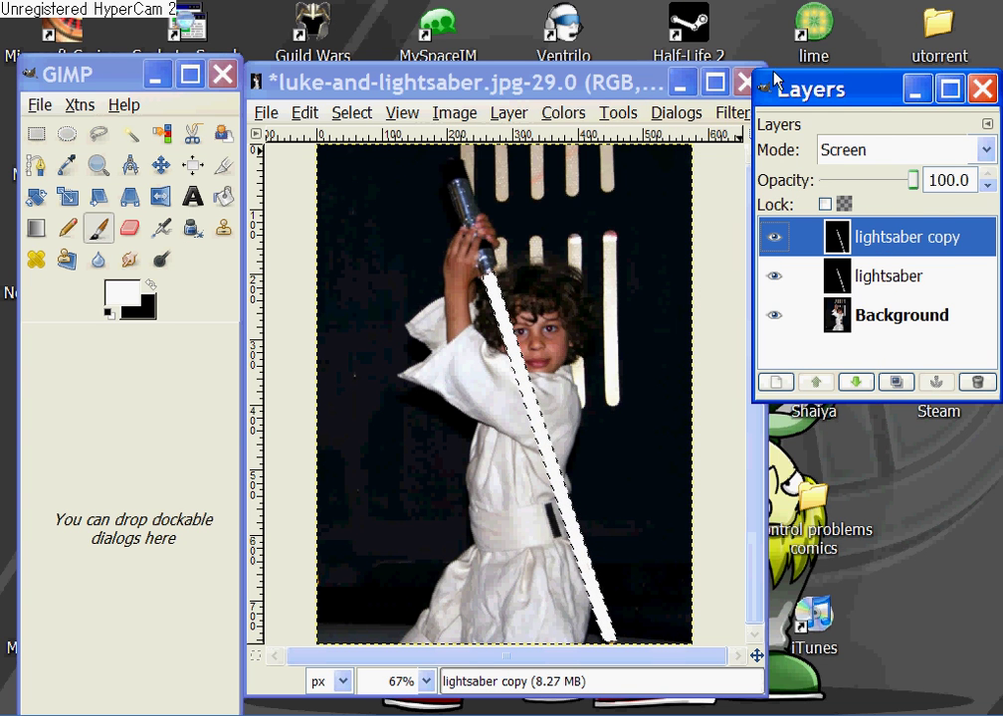
right_click(905, 247)
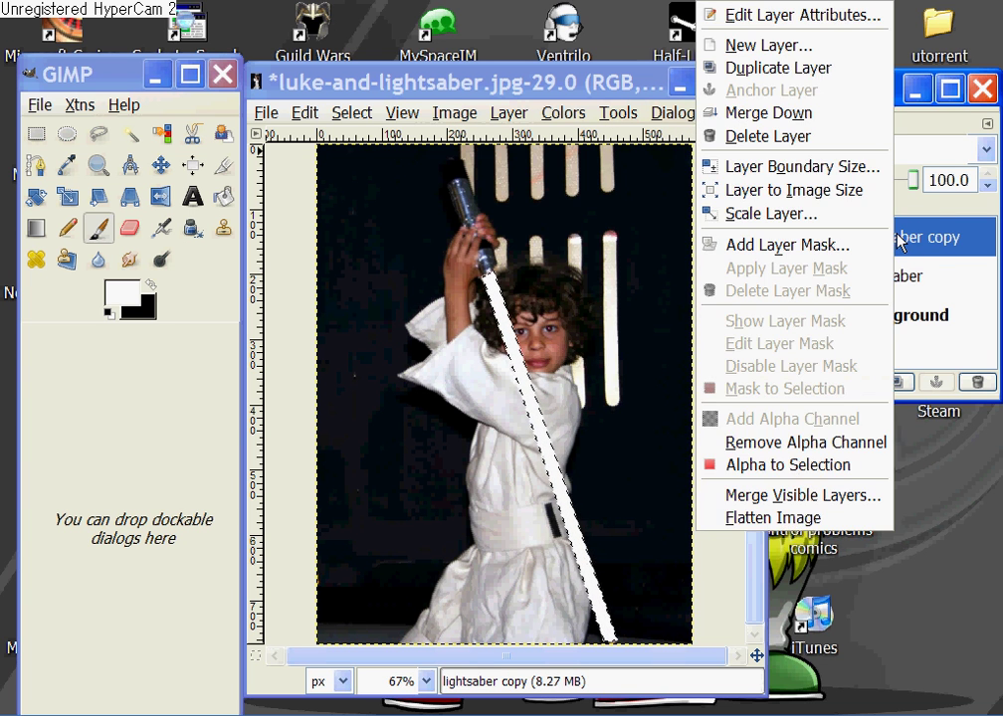
left_click(770, 71)
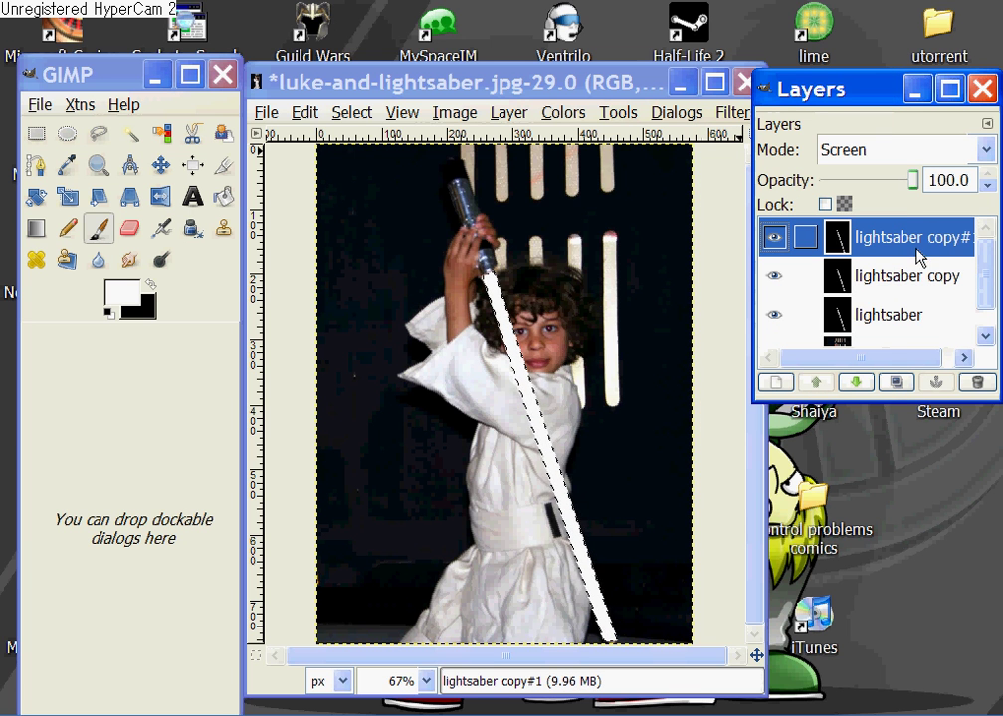
left_click(893, 319)
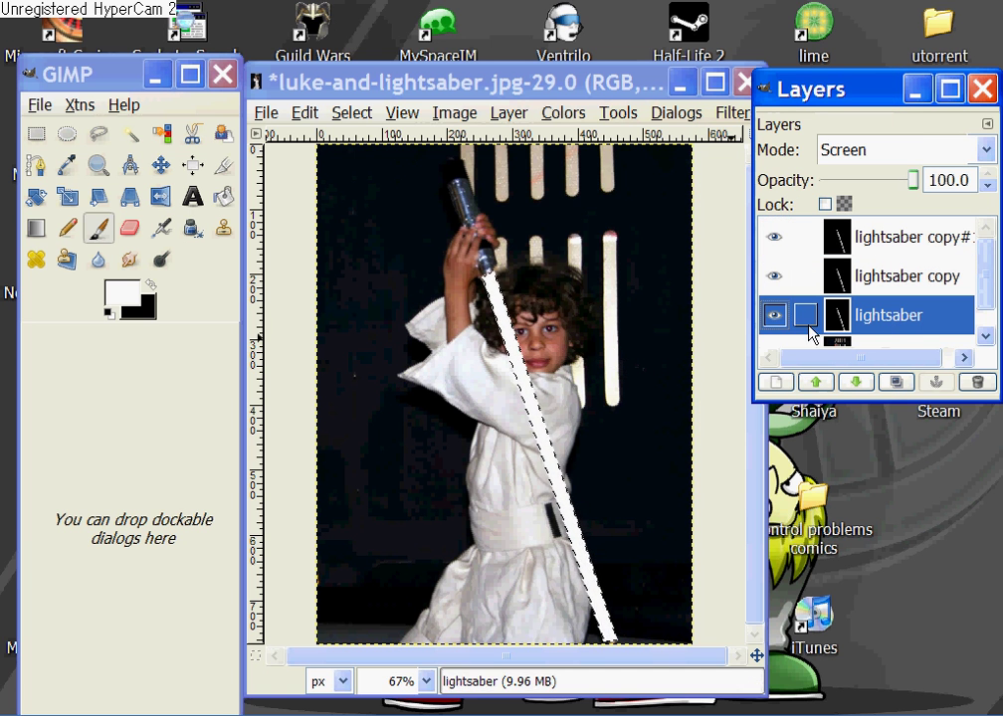
Hide the Background photo layer so only the blade layers are visible.
left_click(616, 93)
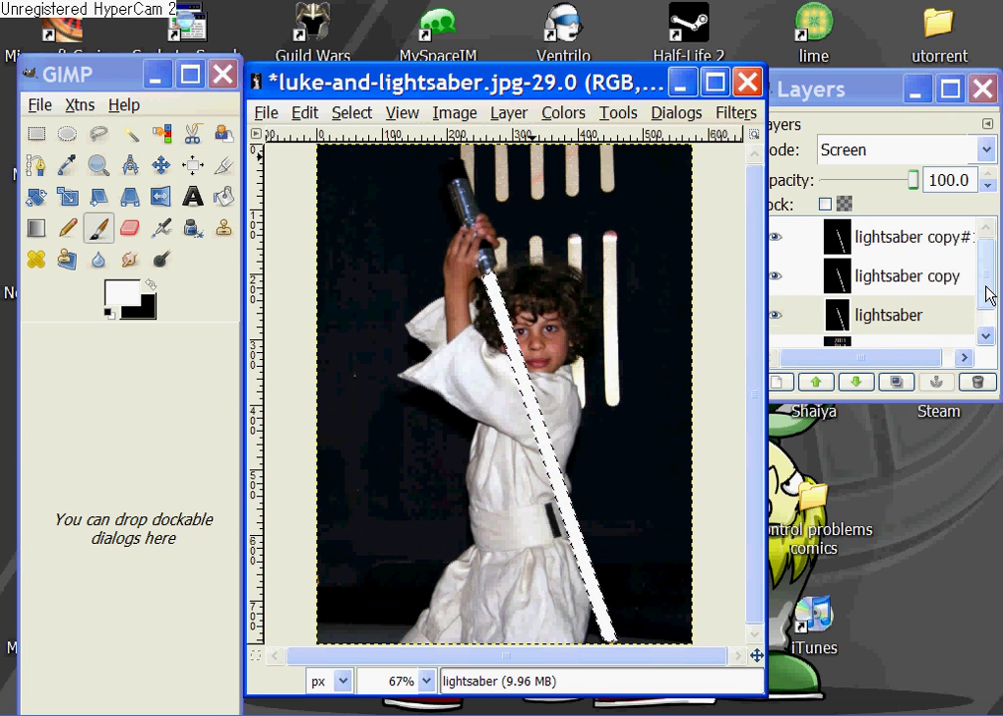
left_click(778, 304)
left_click(775, 329)
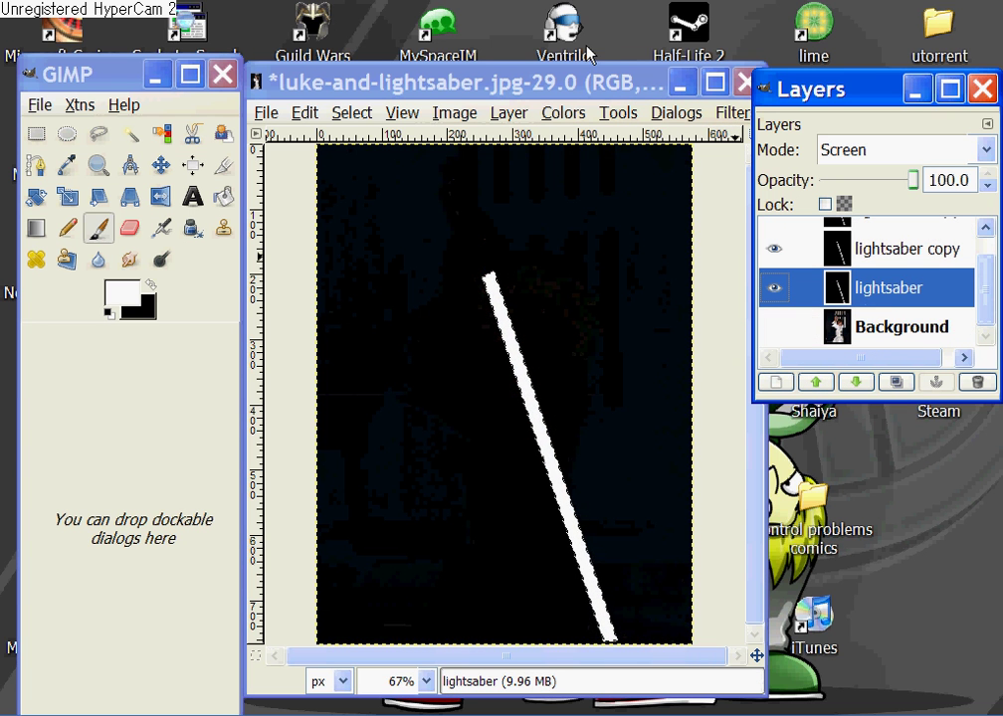
left_click(562, 82)
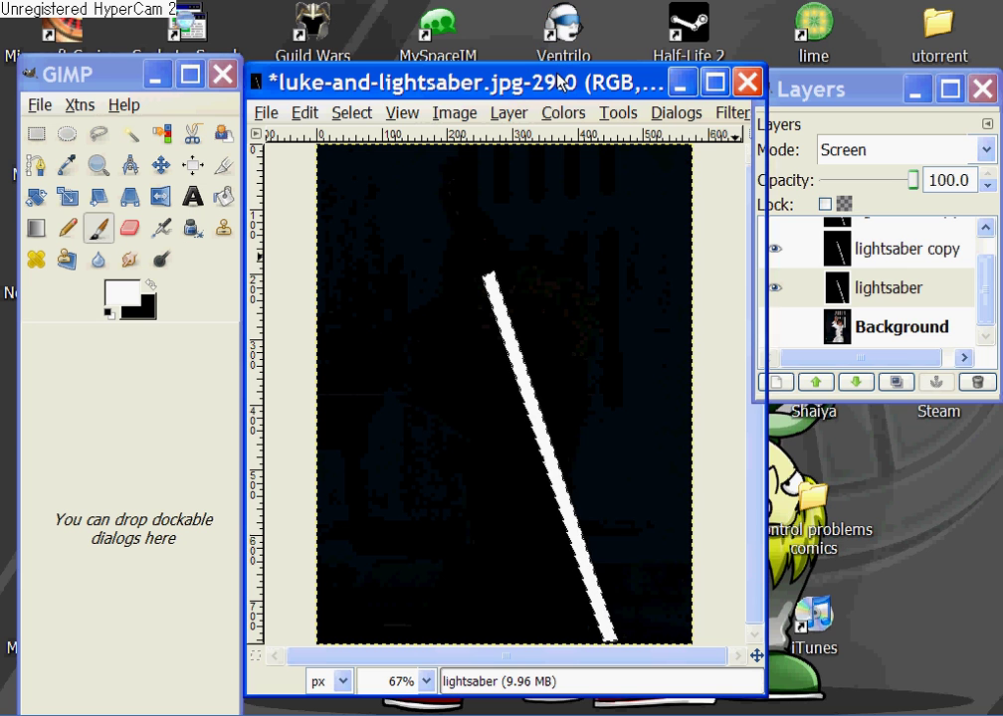
Apply a 10 px Gaussian Blur to the original lightsaber layer.
left_click(733, 112)
mouse_move(732, 243)
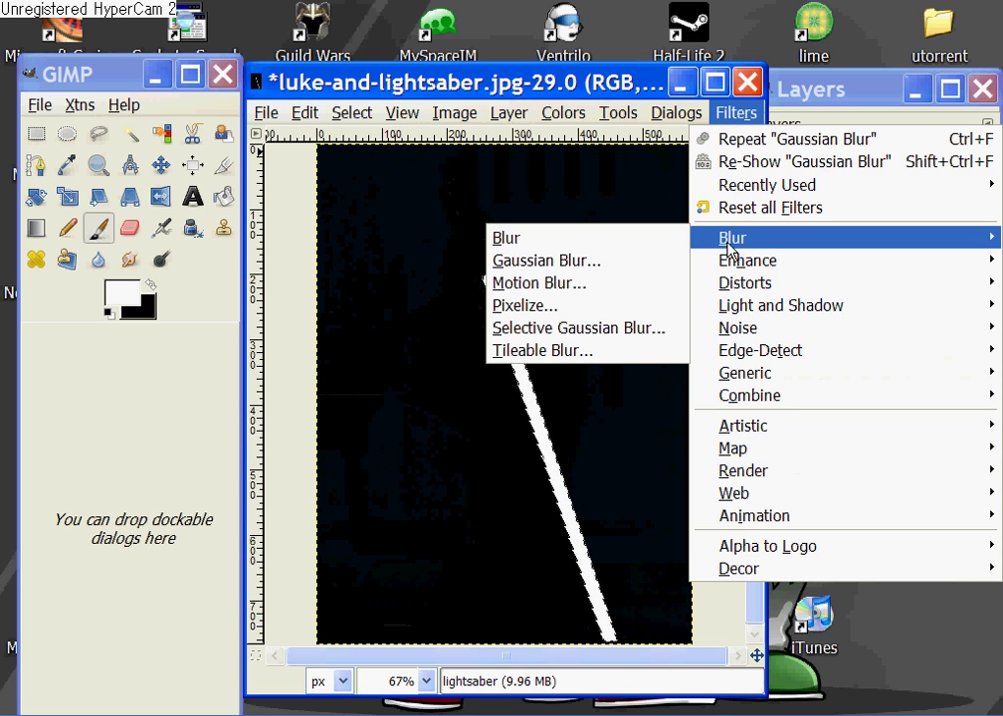
left_click(631, 264)
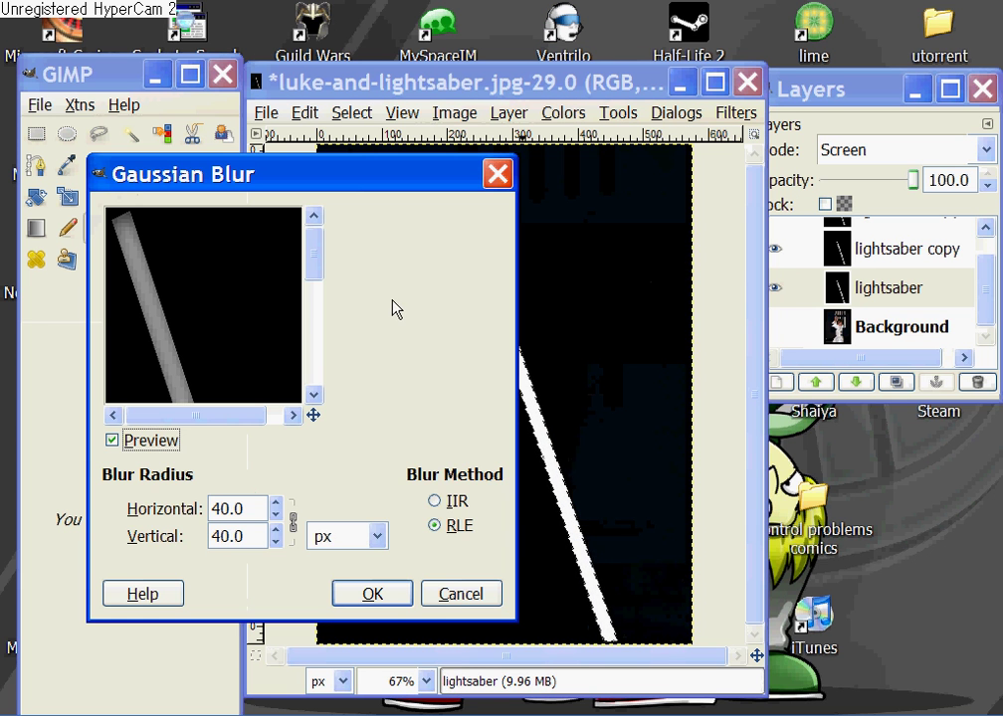
key("Tab")
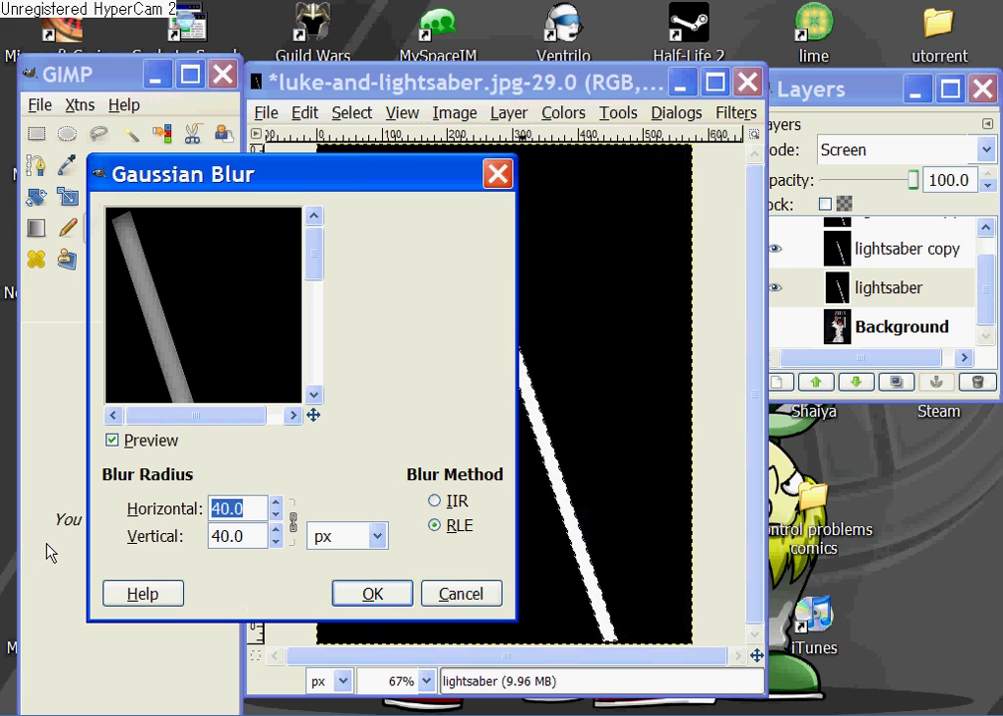
key("BackSpace")
type("10")
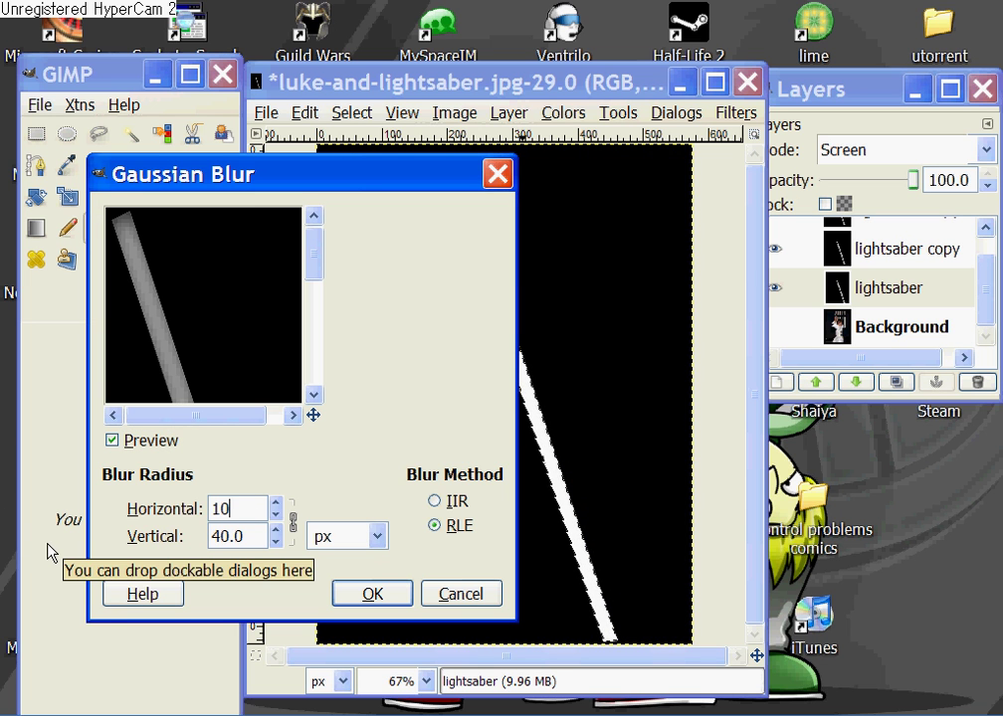
left_click(292, 520)
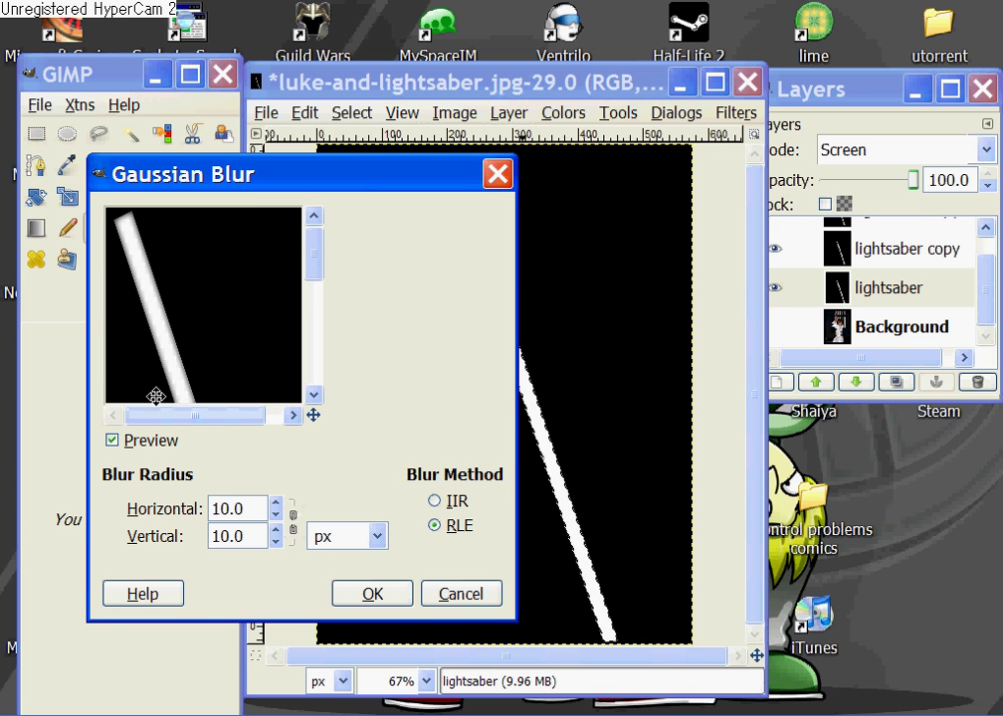
left_click_drag(314, 265, 324, 337)
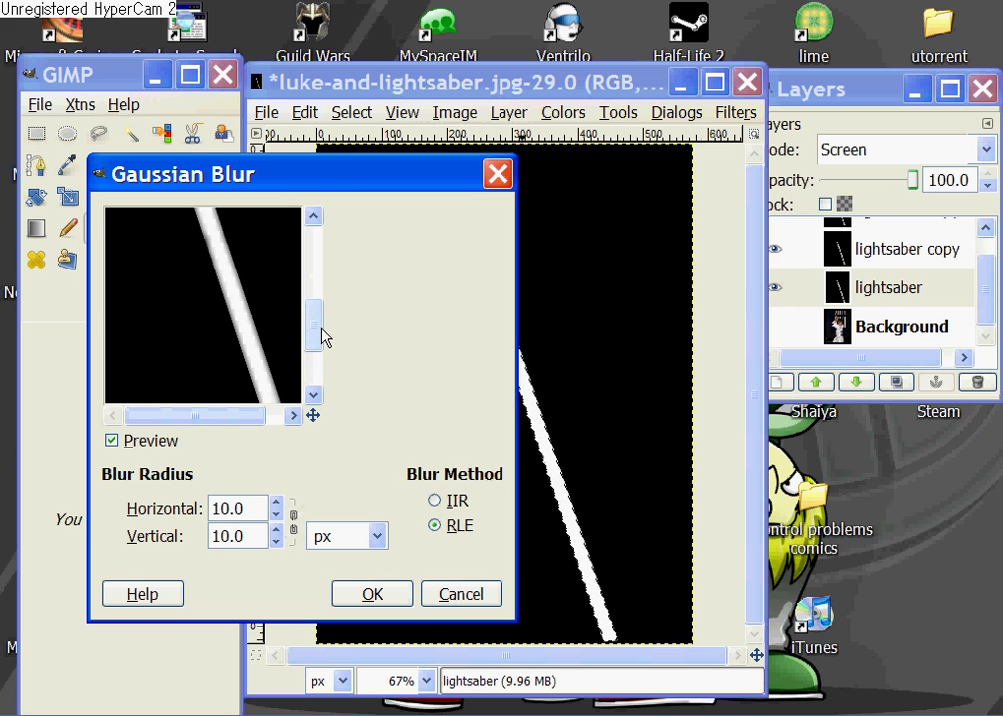
left_click(372, 594)
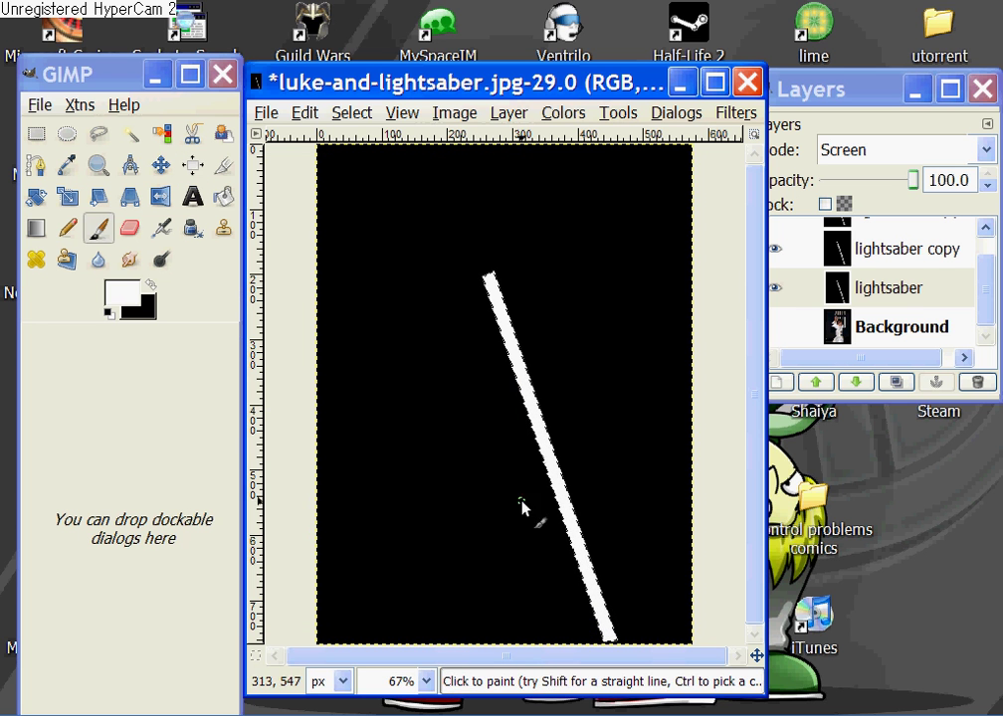
Select lightsaber copy, hide the original lightsaber layer, and blur lightsaber copy by 20 px.
left_click(890, 254)
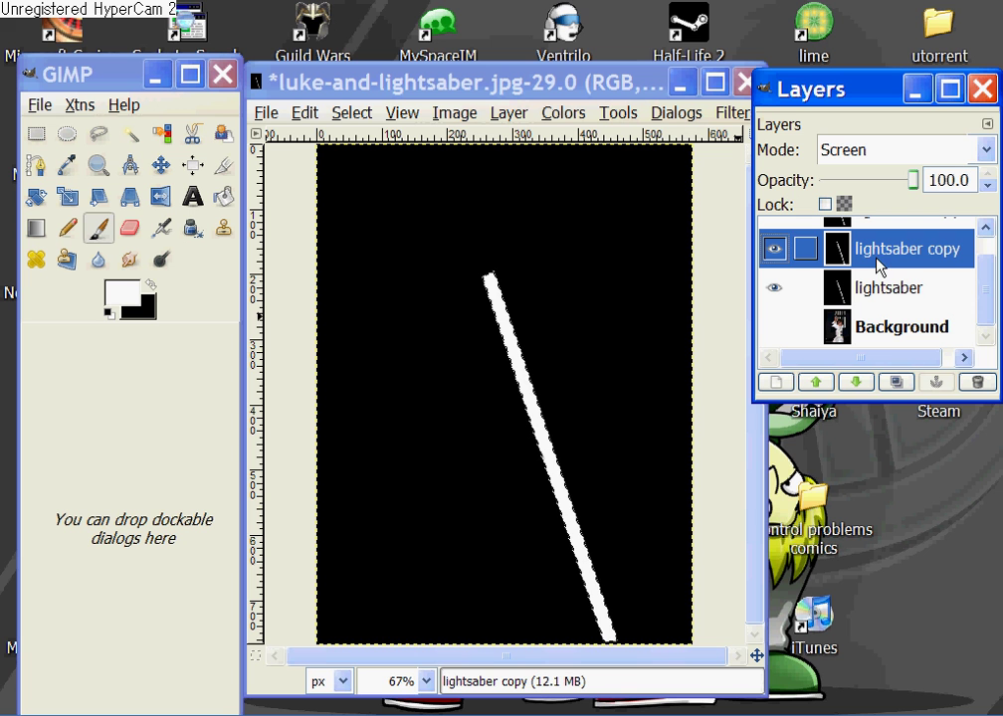
left_click(775, 290)
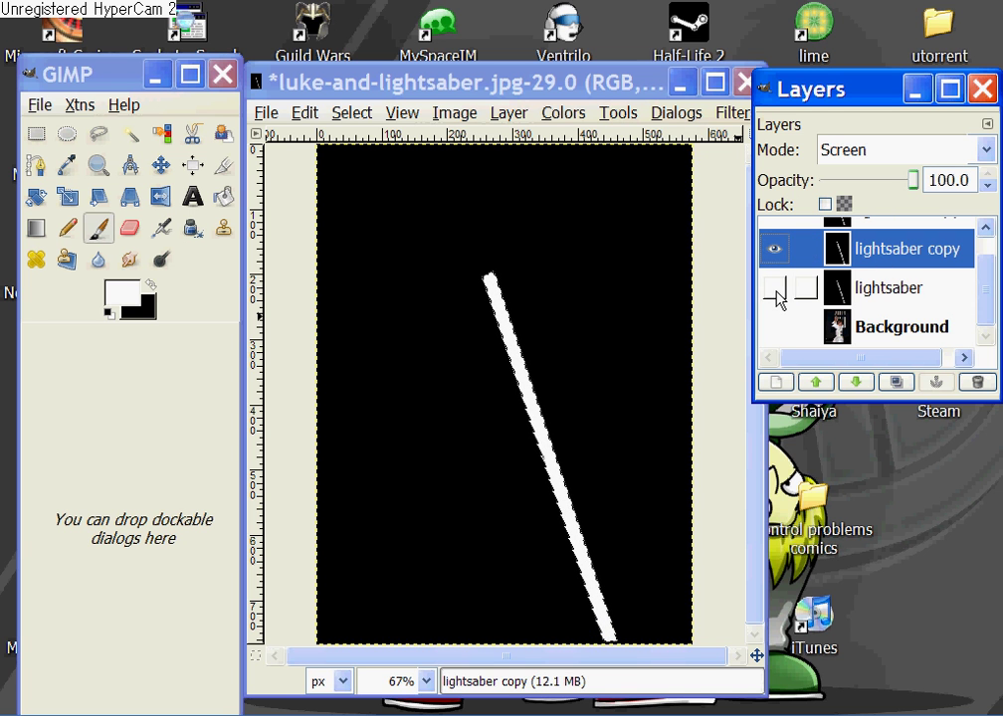
left_click(736, 112)
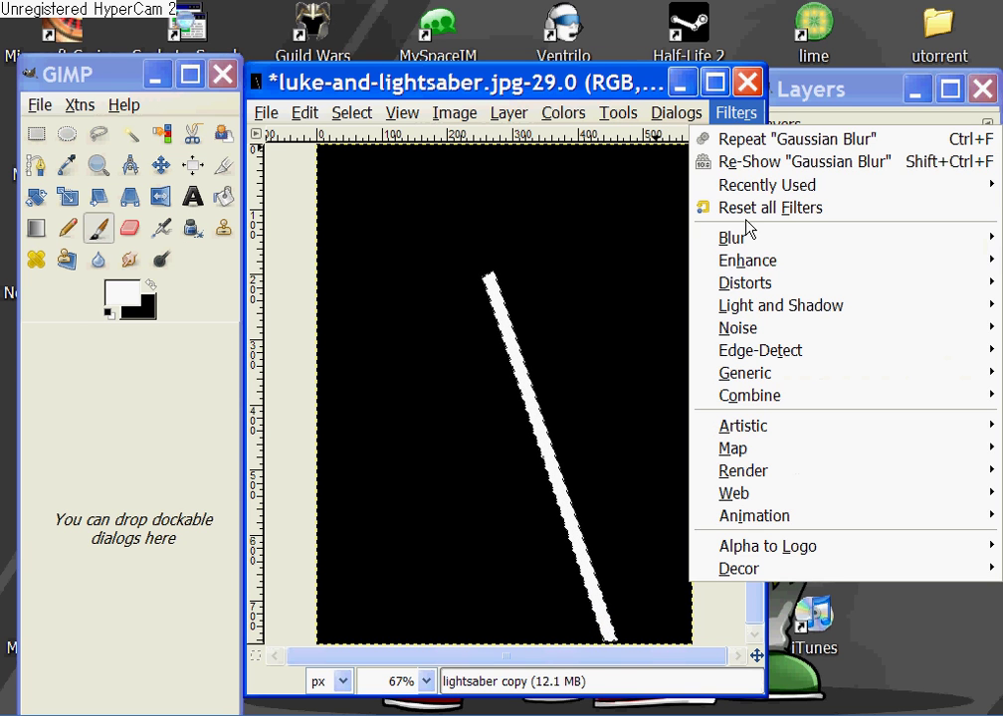
mouse_move(748, 240)
left_click(627, 263)
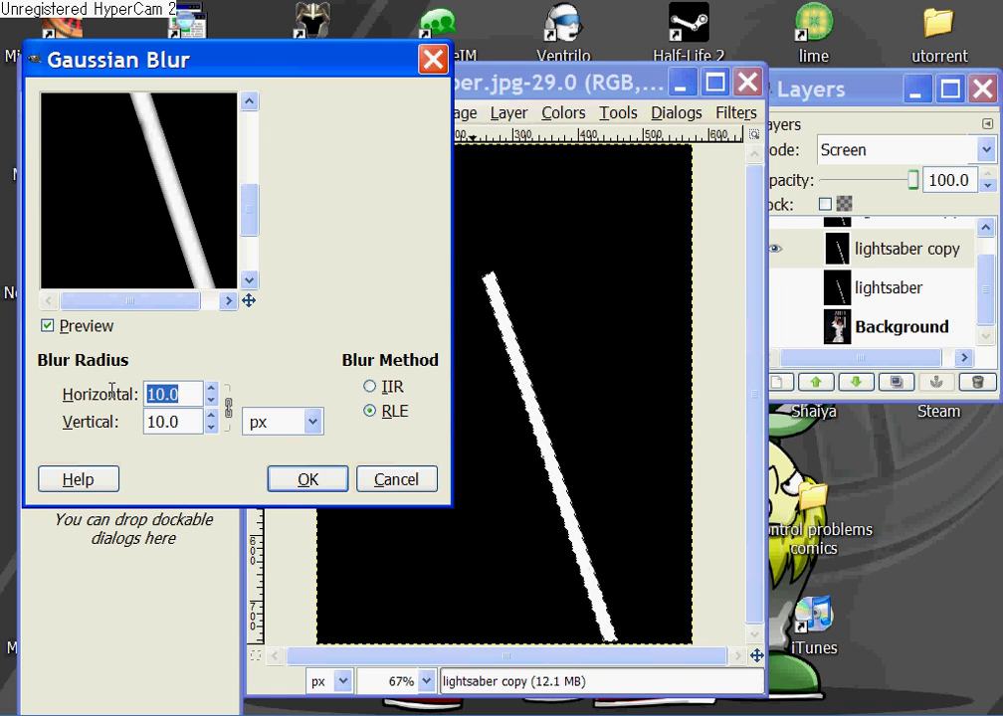
key("BackSpace")
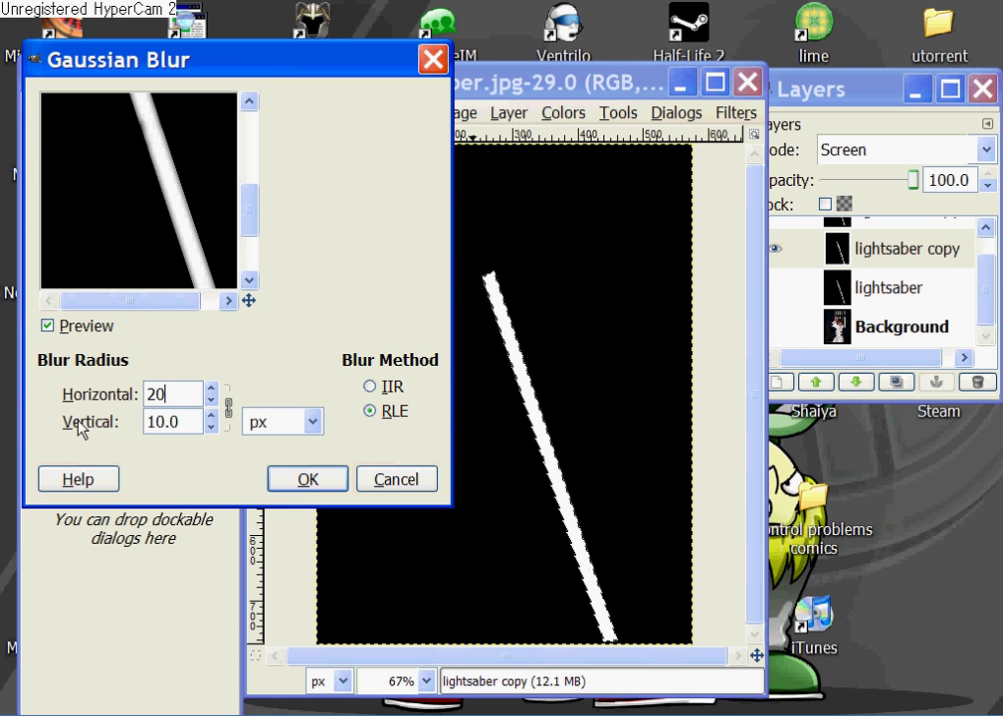
type("20")
left_click(228, 408)
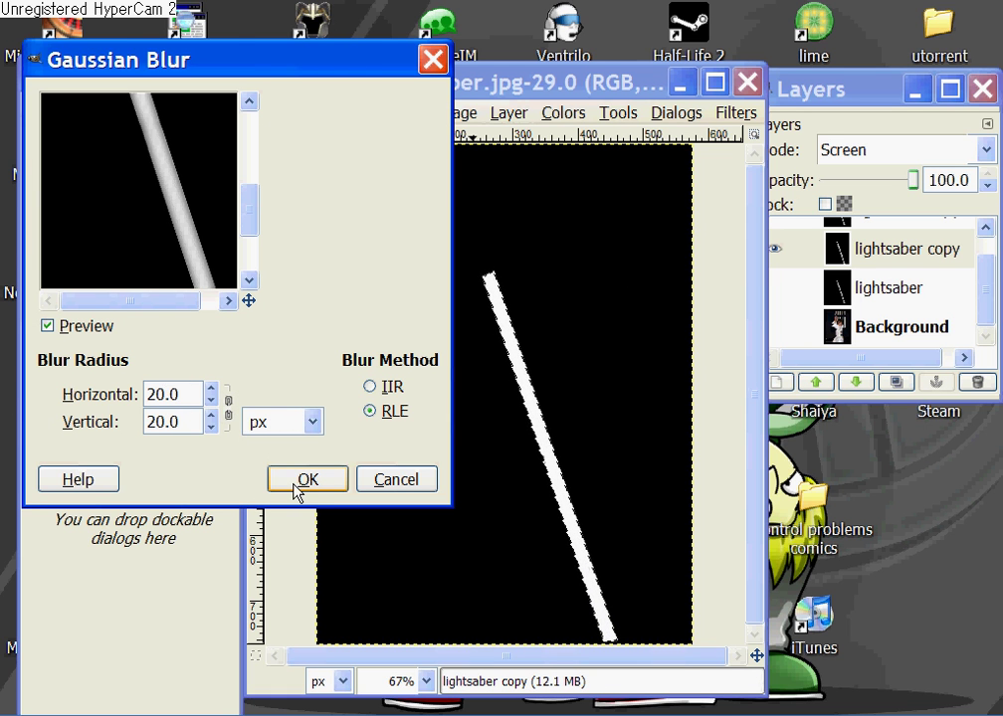
left_click(303, 479)
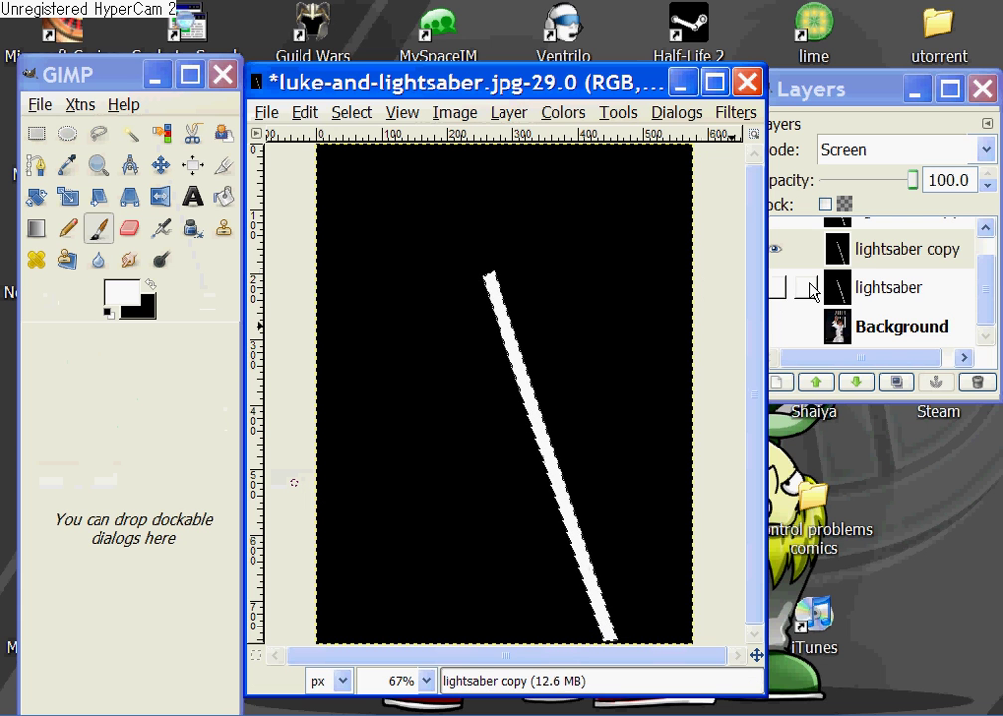
scroll(796, 287, "up", 1)
Hide lightsaber copy and apply a 40 px Gaussian Blur to lightsaber copy#1.
left_click(776, 279)
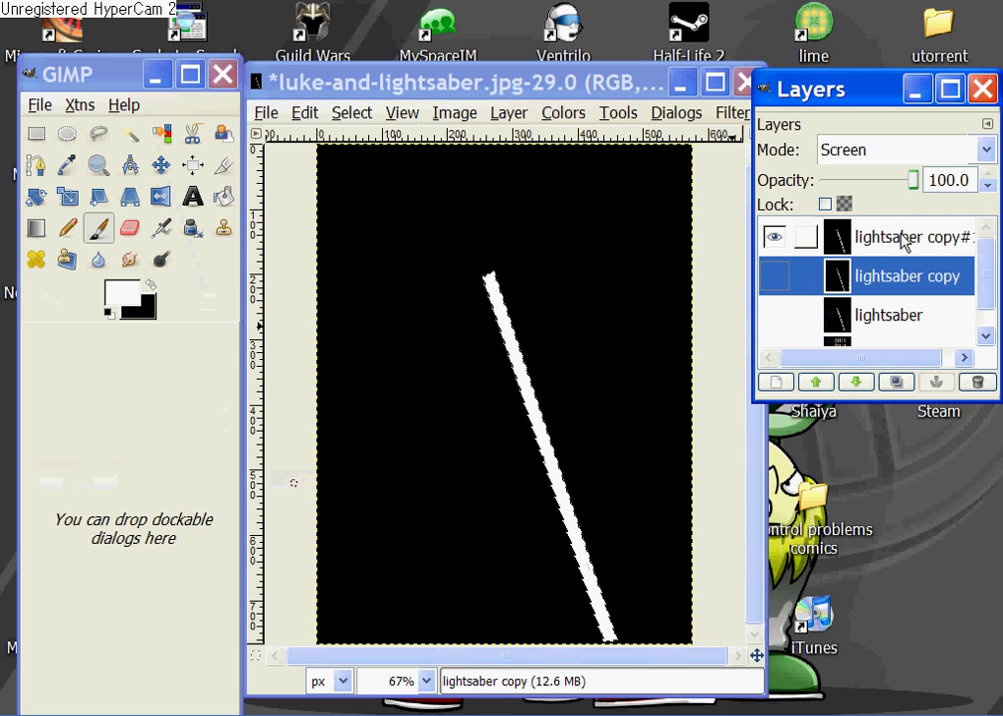
left_click(900, 245)
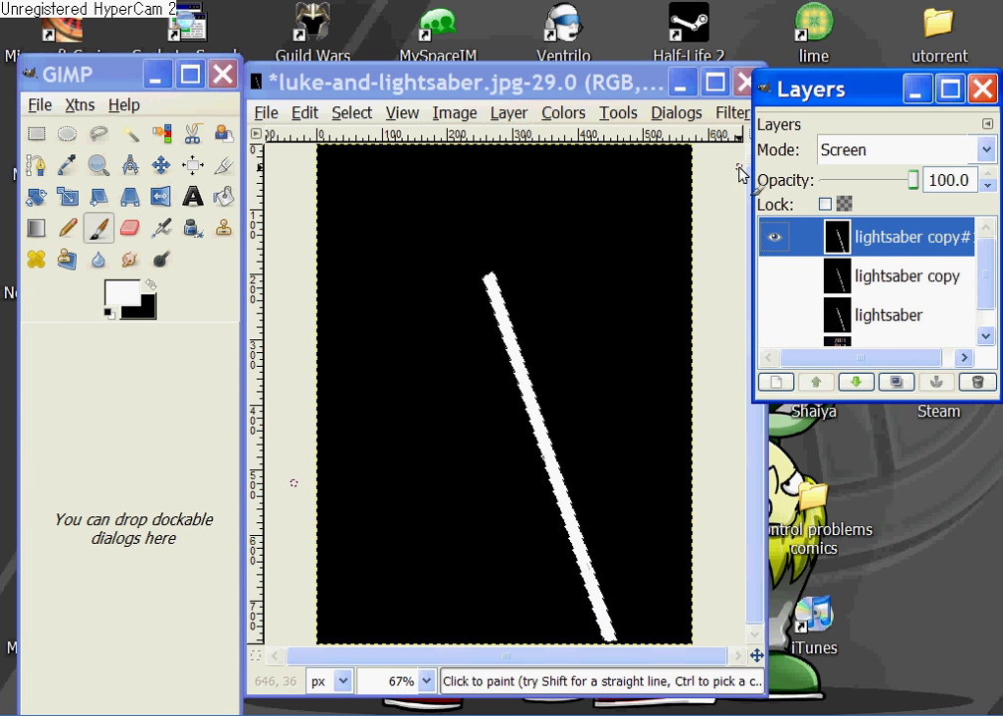
left_click(732, 114)
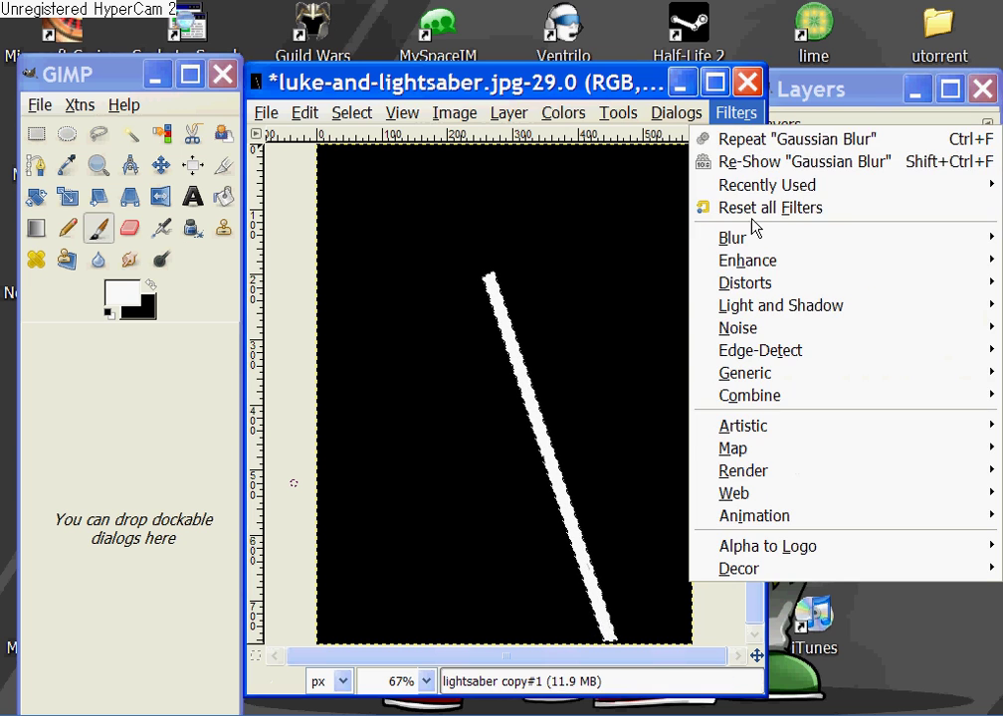
mouse_move(750, 249)
left_click(602, 261)
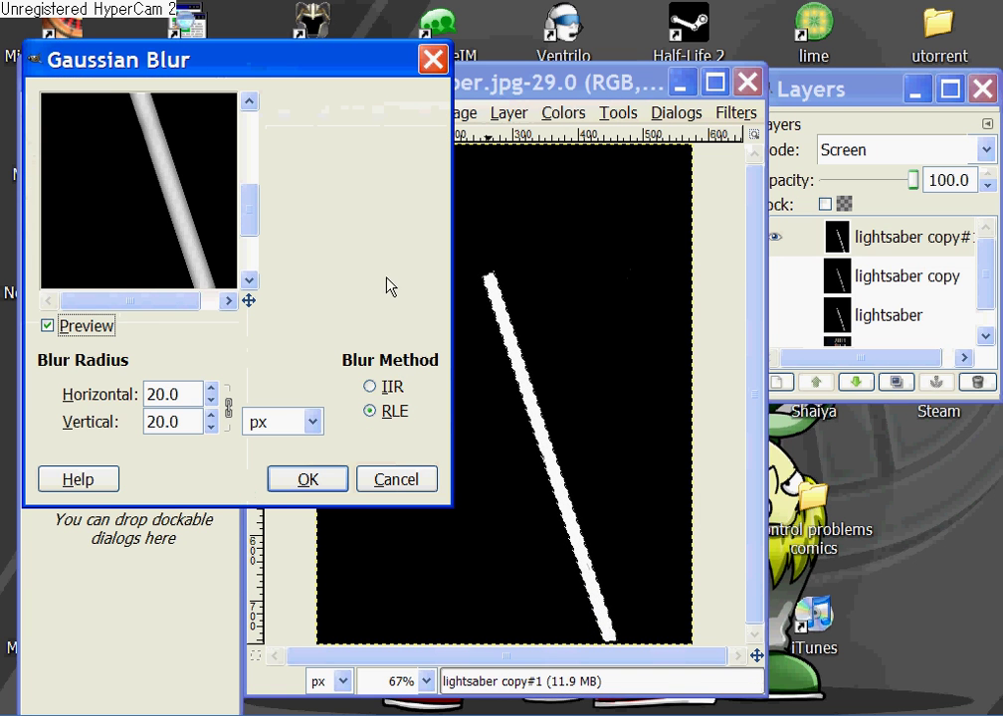
left_click_drag(200, 394, 88, 395)
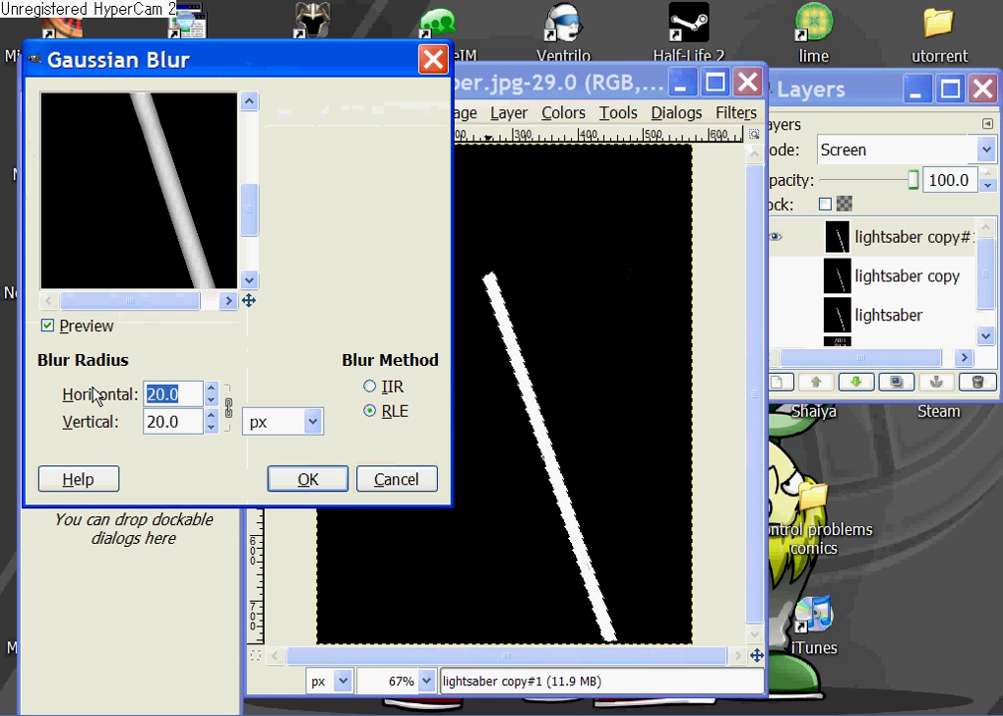
key("BackSpace")
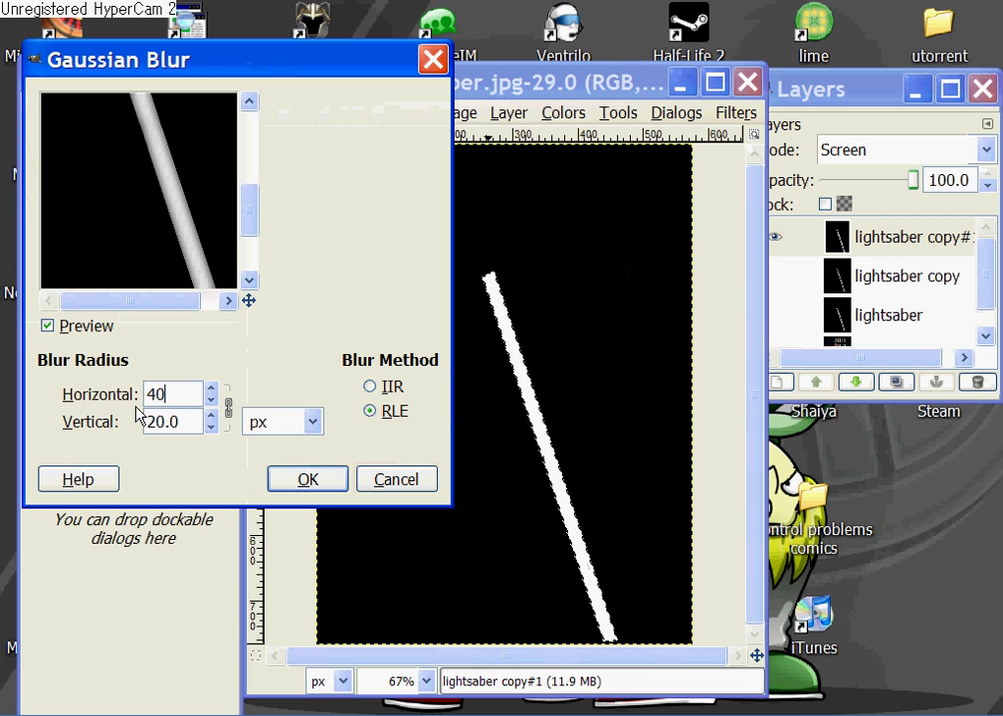
left_click(228, 406)
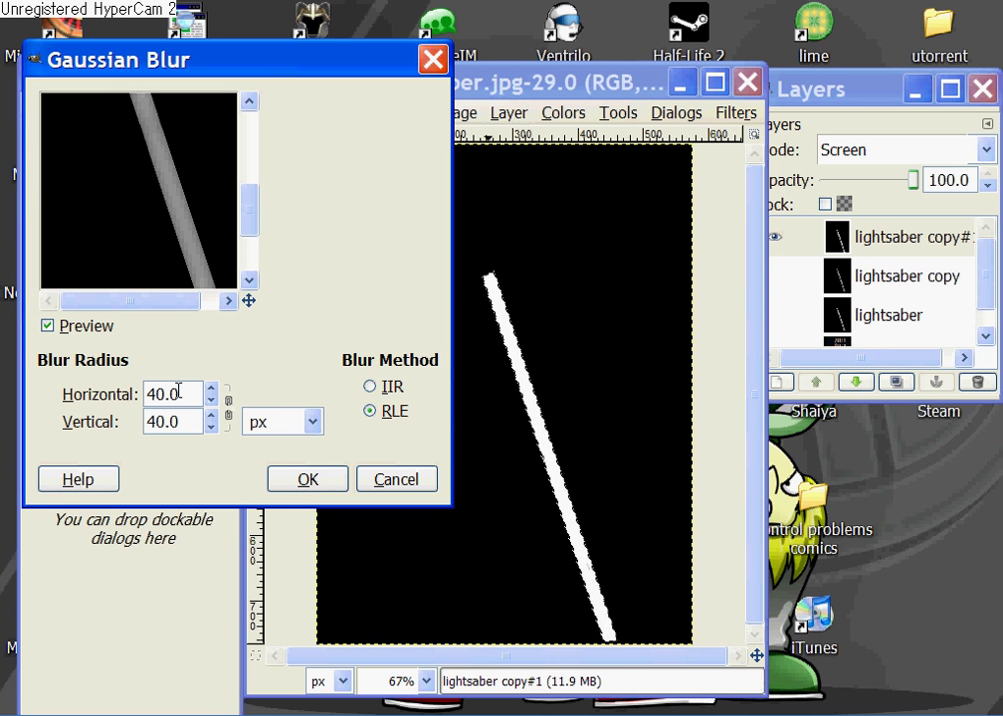
left_click(283, 487)
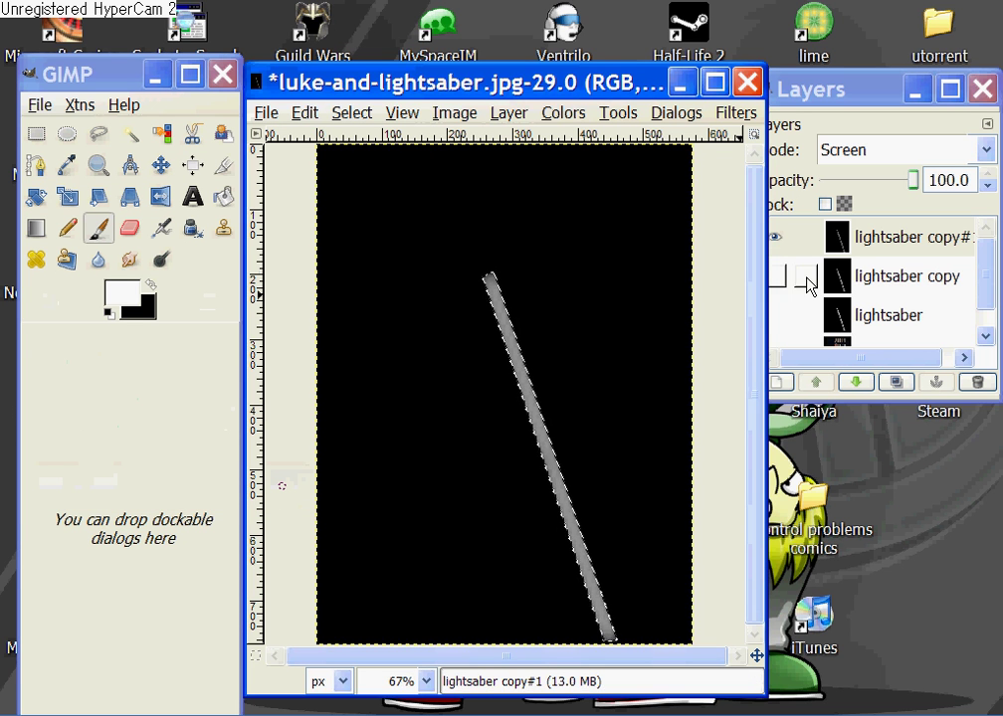
Turn visibility back on for lightsaber, lightsaber copy and lightsaber copy#1.
left_click(775, 239)
left_click(775, 278)
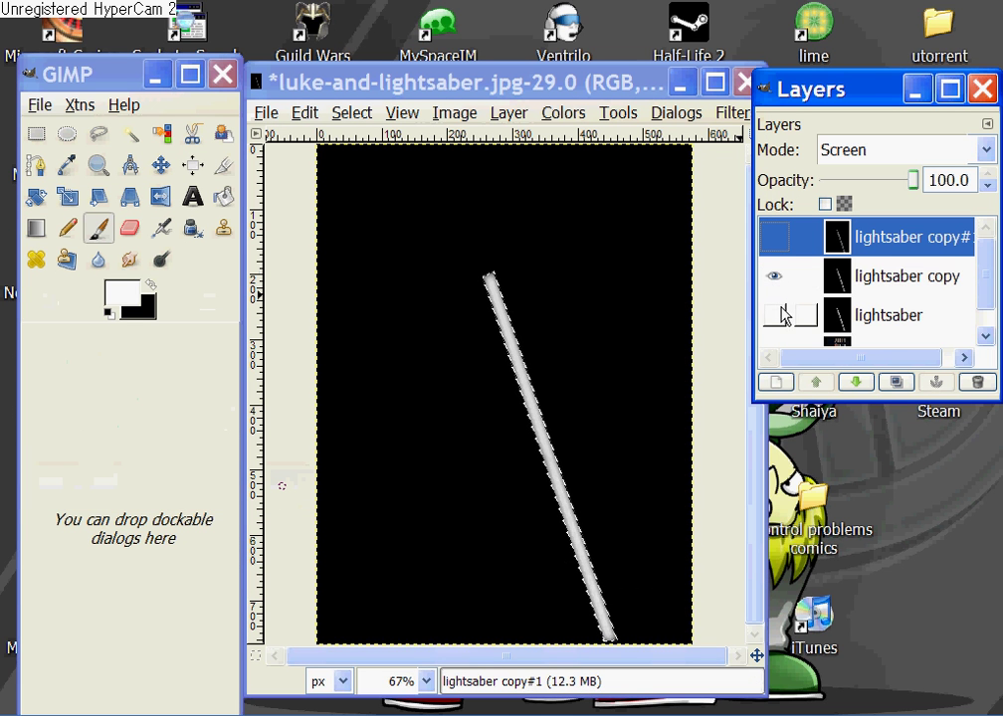
left_click(774, 315)
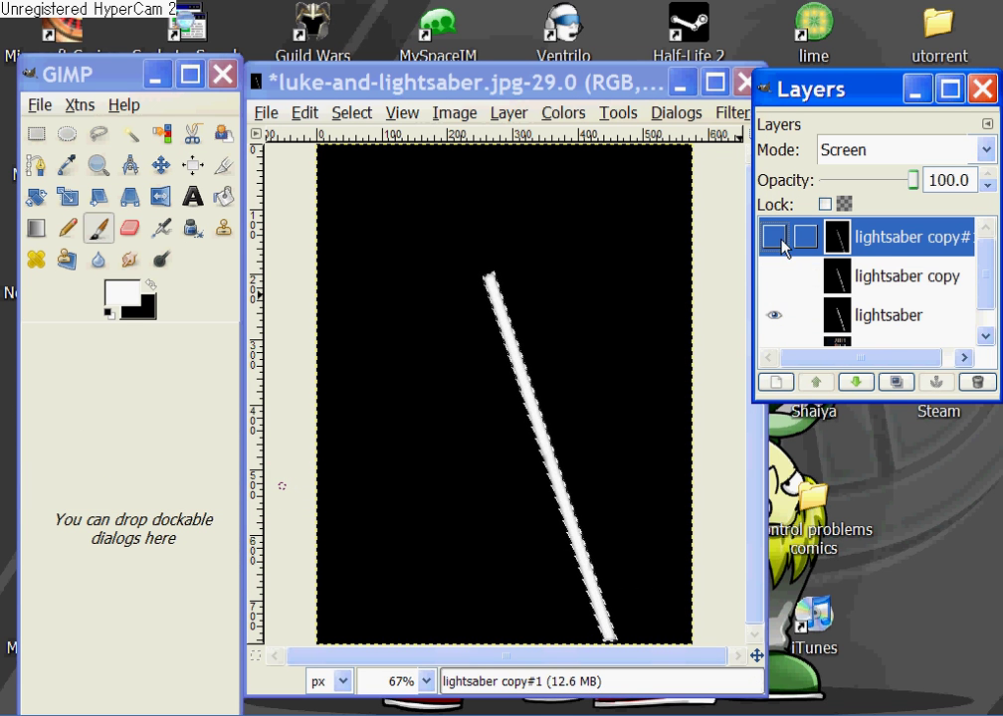
left_click(777, 239)
left_click(777, 278)
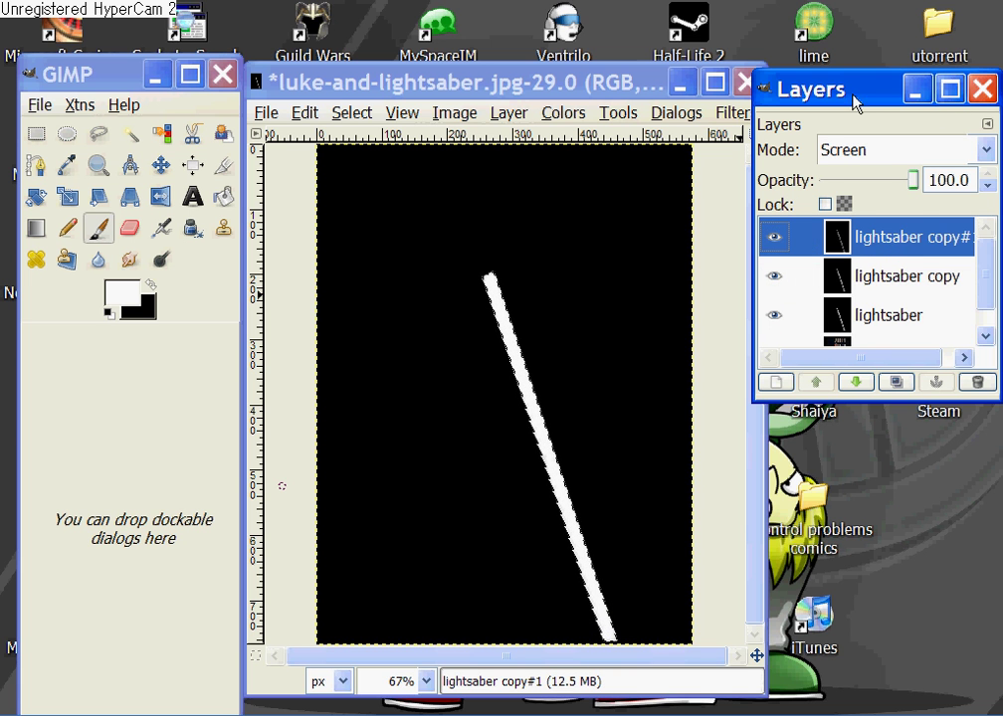
Merge lightsaber copy#1 and lightsaber copy down into the lightsaber layer, then toggle its visibility to check.
left_click_drag(851, 93, 788, 123)
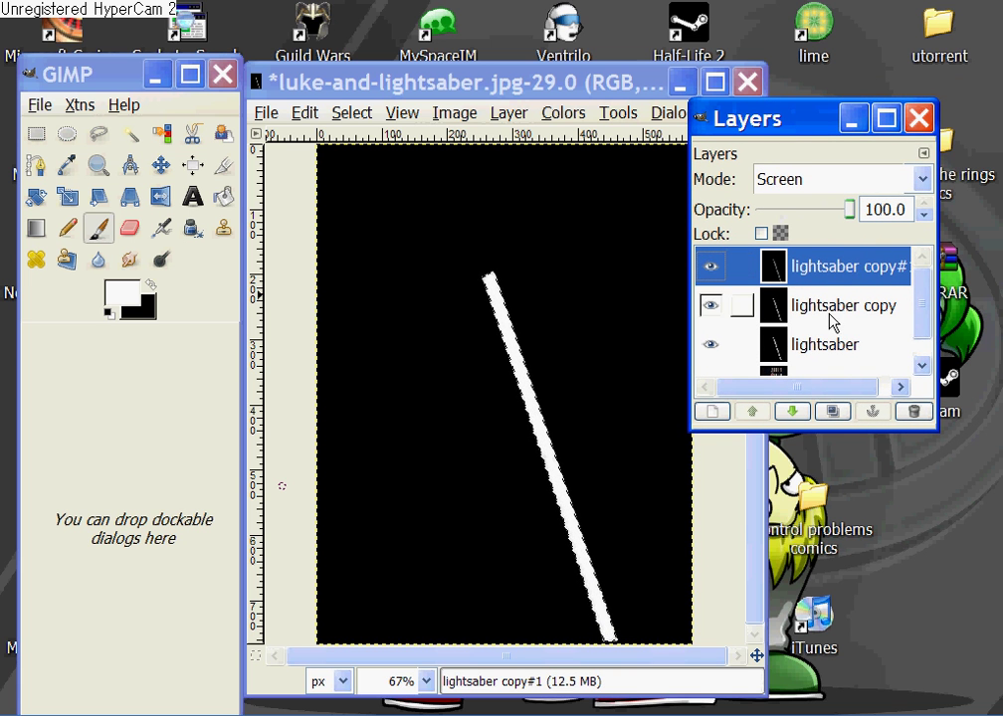
right_click(808, 275)
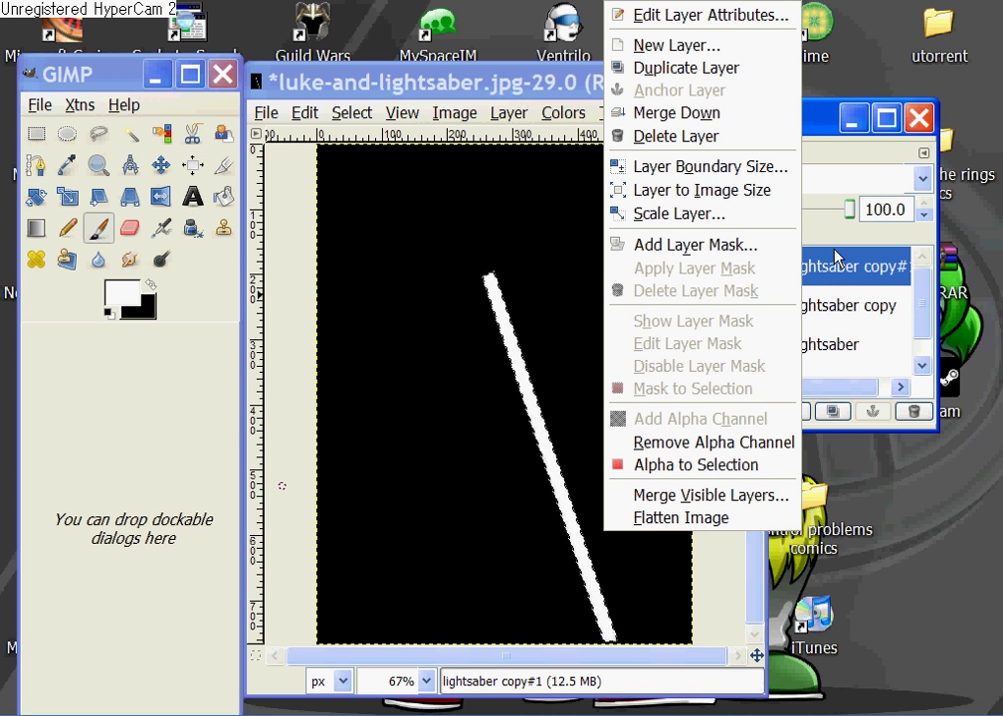
left_click(673, 112)
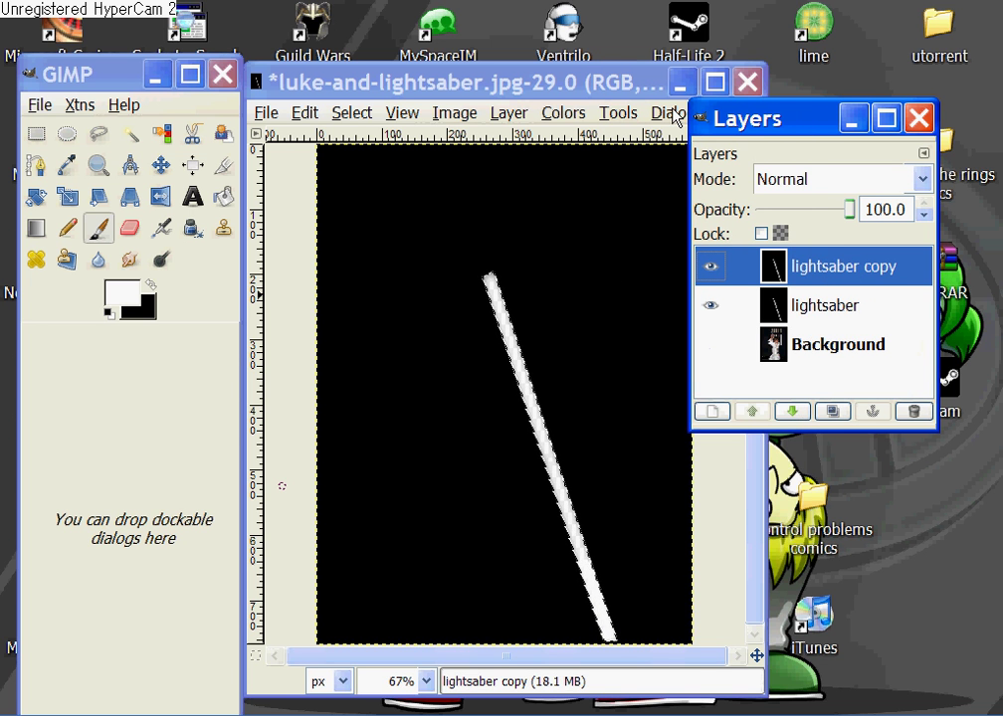
right_click(808, 269)
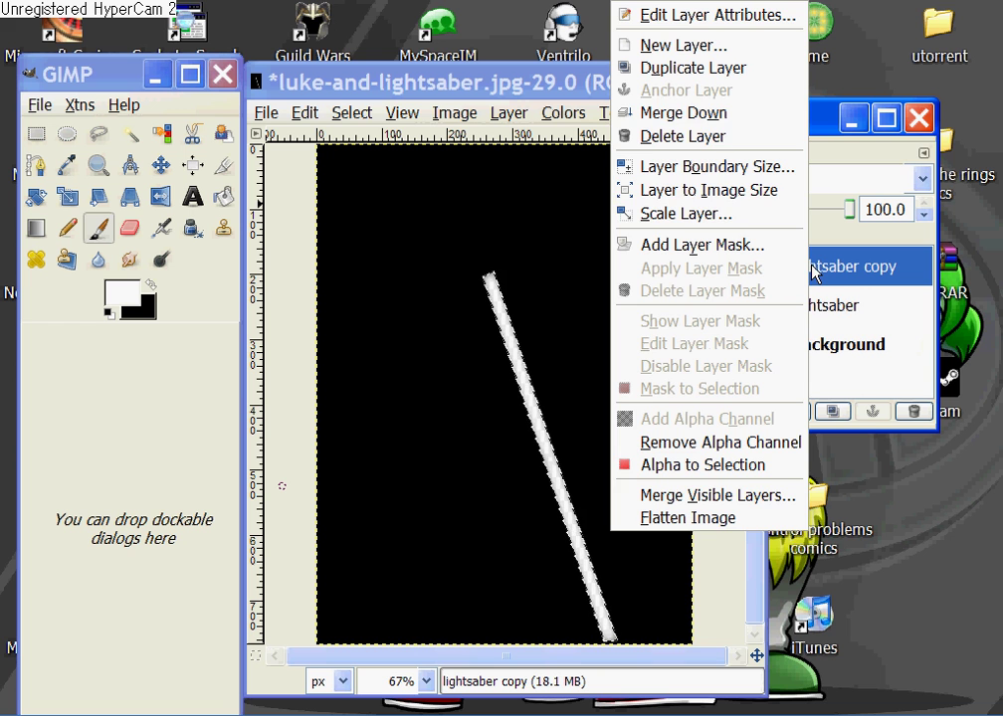
left_click(683, 117)
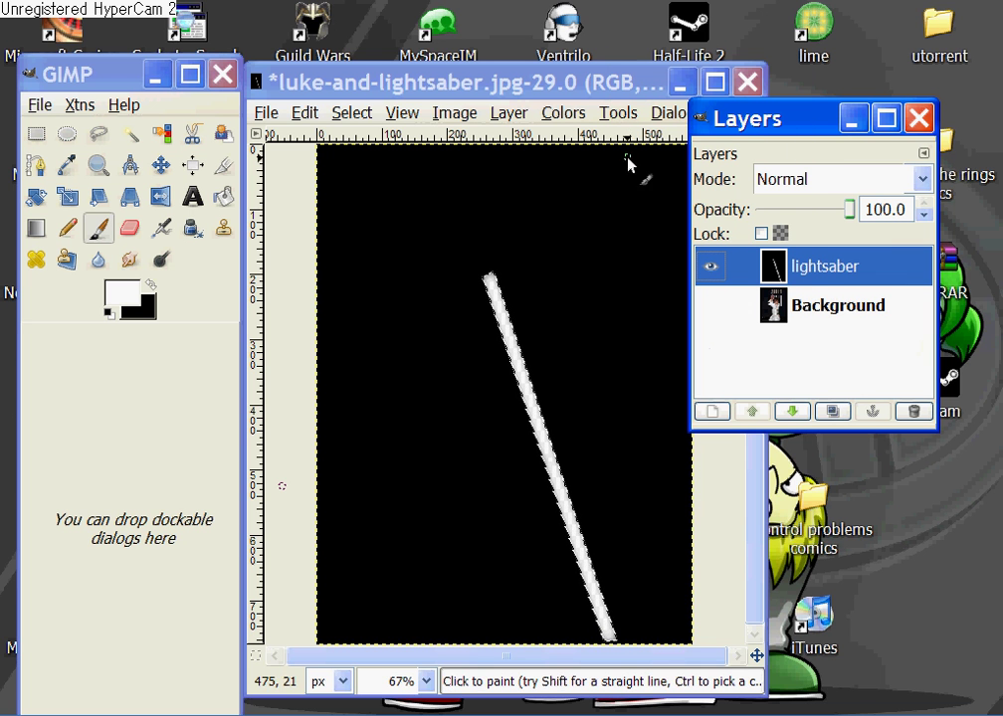
left_click(710, 269)
left_click(710, 271)
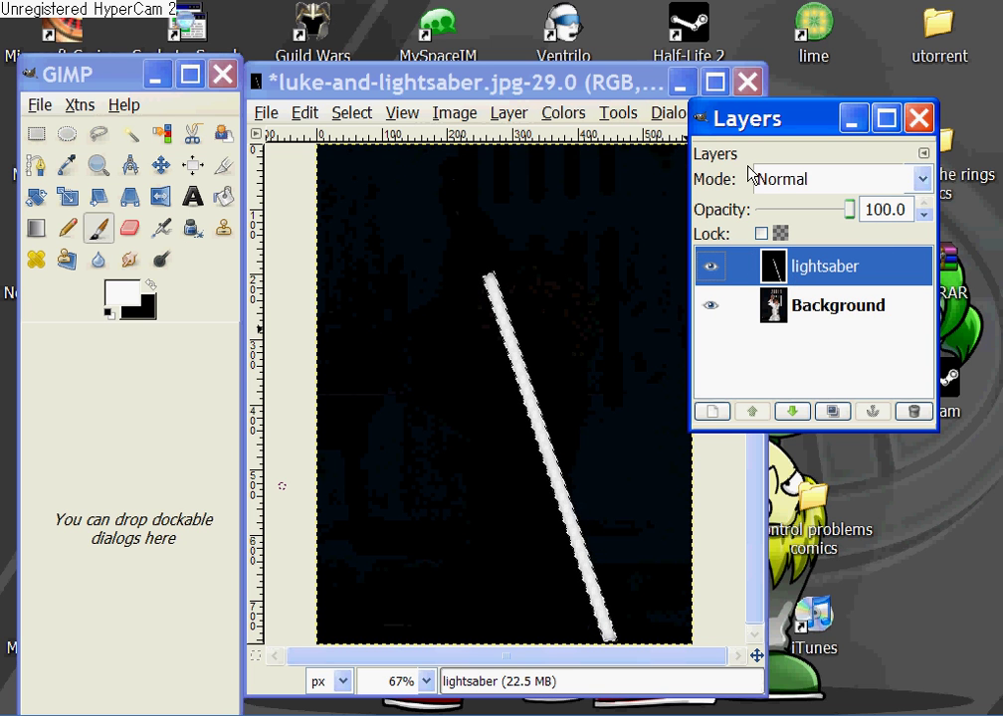
Switch the lightsaber layer's mode to Screen and hide the Background layer.
left_click(925, 181)
left_click(844, 322)
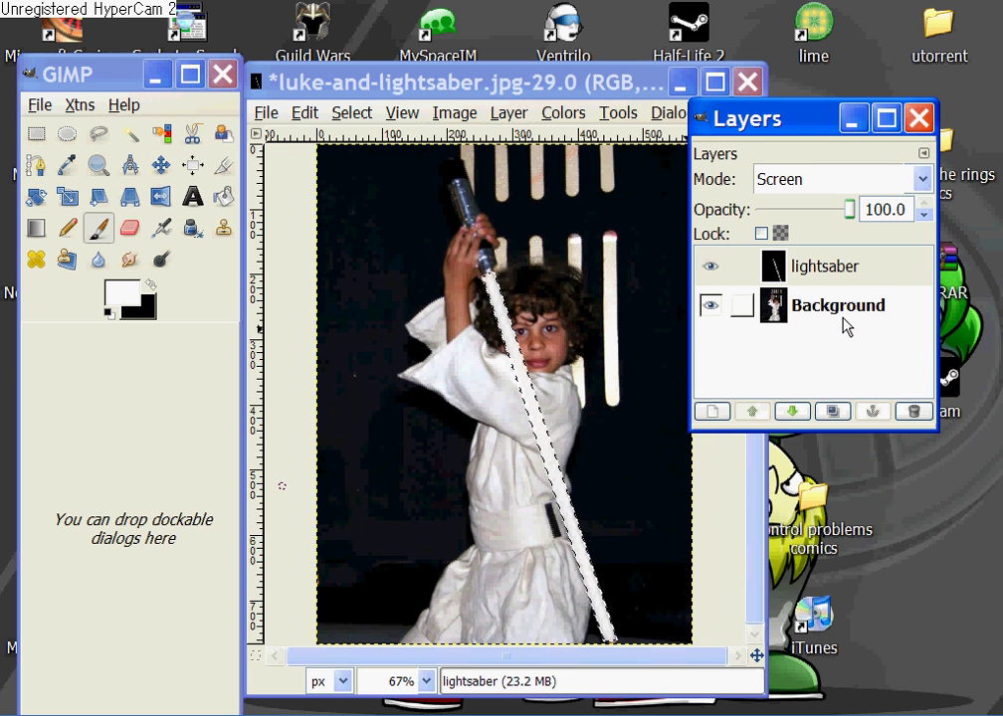
left_click(834, 276)
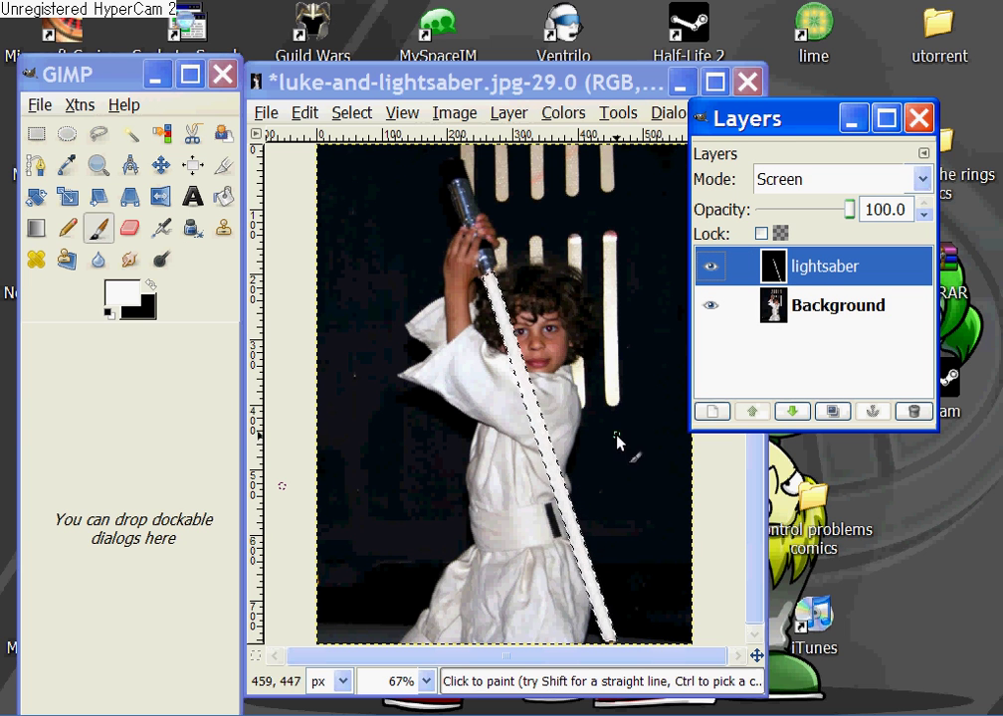
left_click_drag(720, 120, 733, 176)
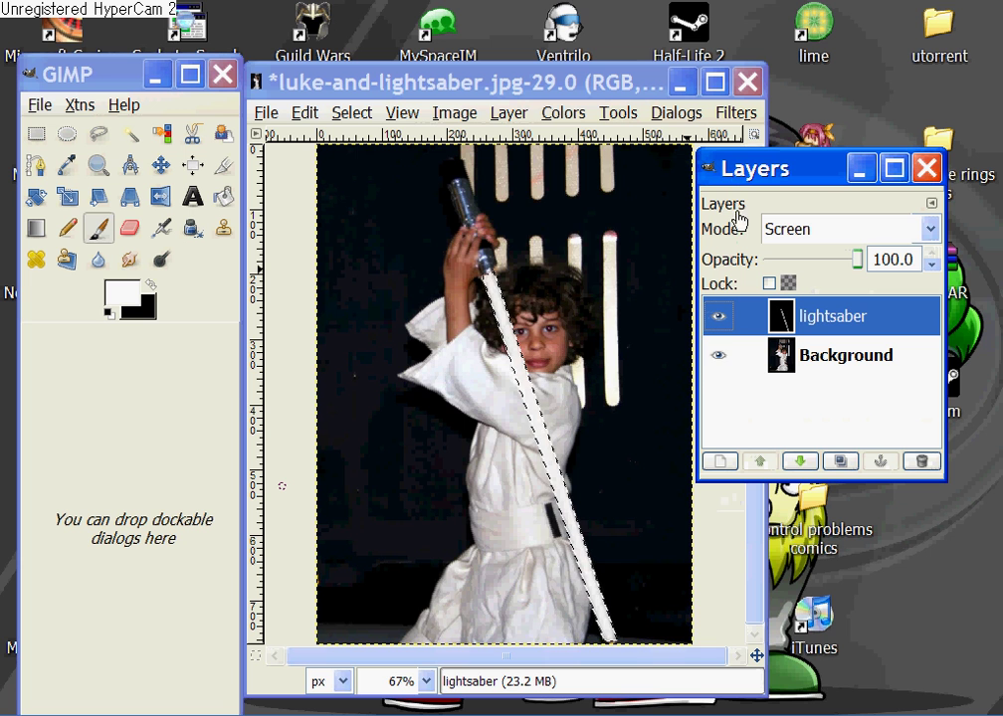
left_click(717, 358)
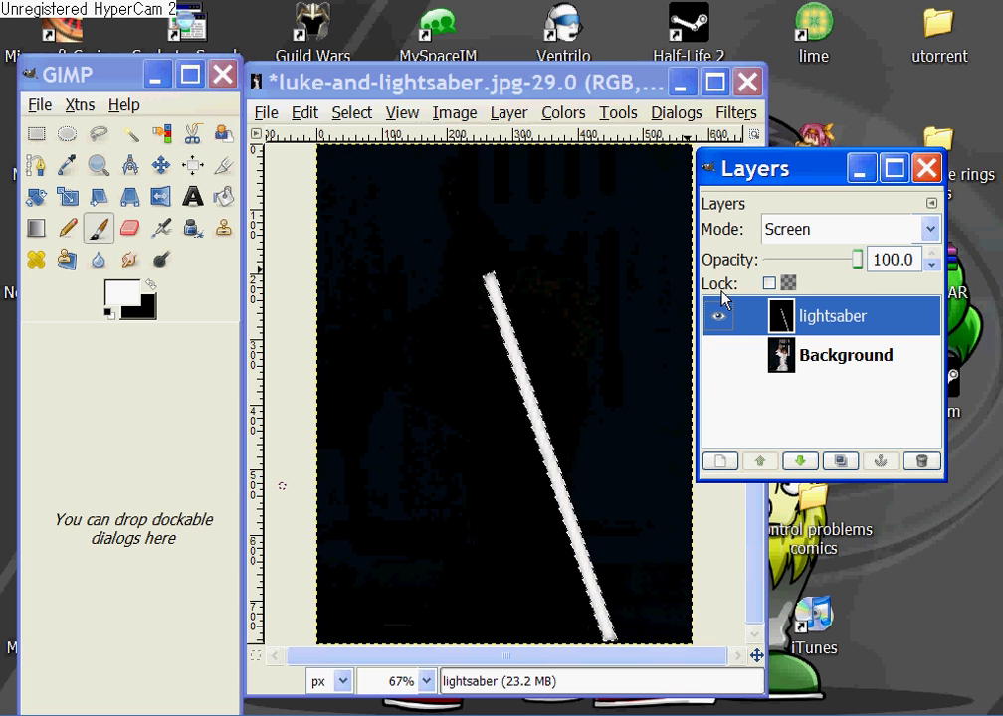
Open Colors > Color Balance for the lightsaber and place the dialog beside the image.
left_click(561, 114)
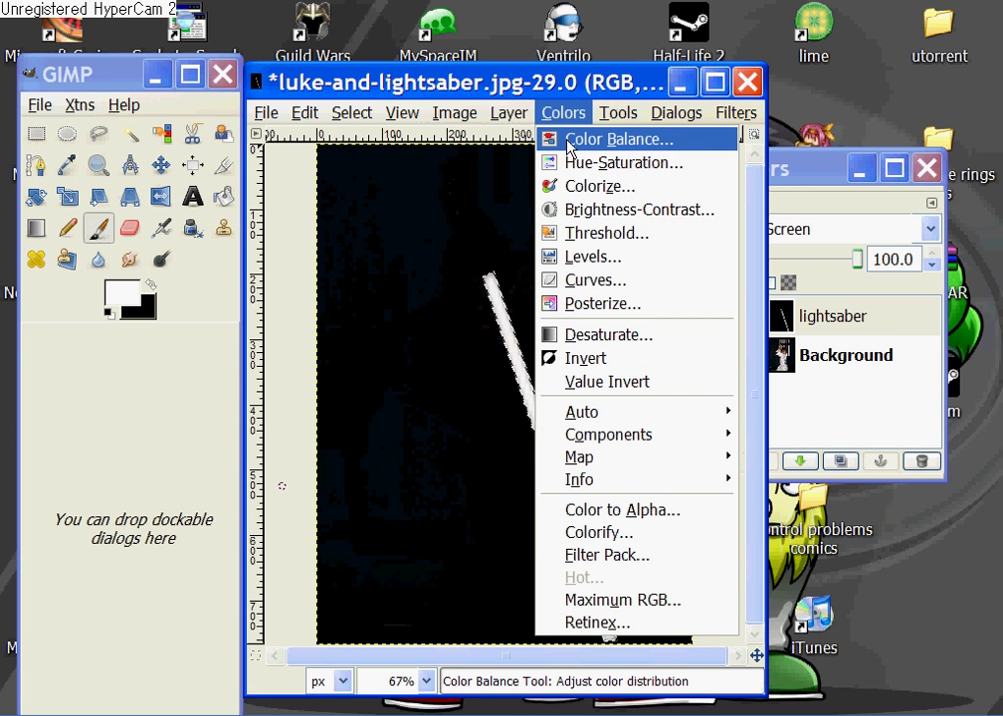
left_click(602, 140)
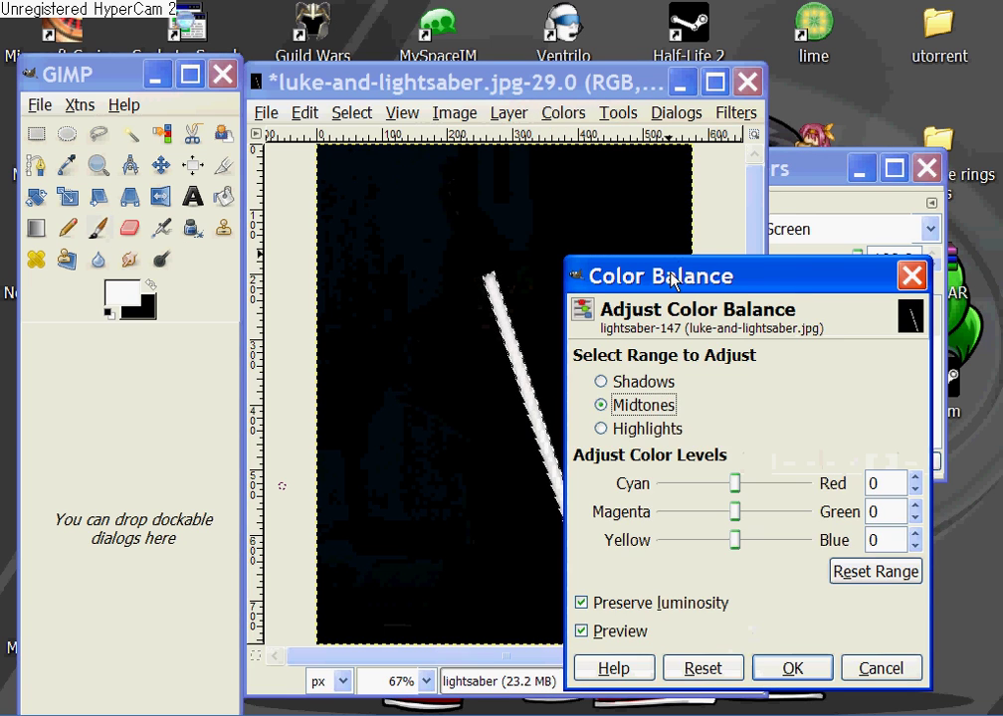
left_click_drag(726, 275, 216, 156)
left_click(552, 81)
left_click_drag(553, 82, 731, 66)
left_click_drag(273, 160, 324, 150)
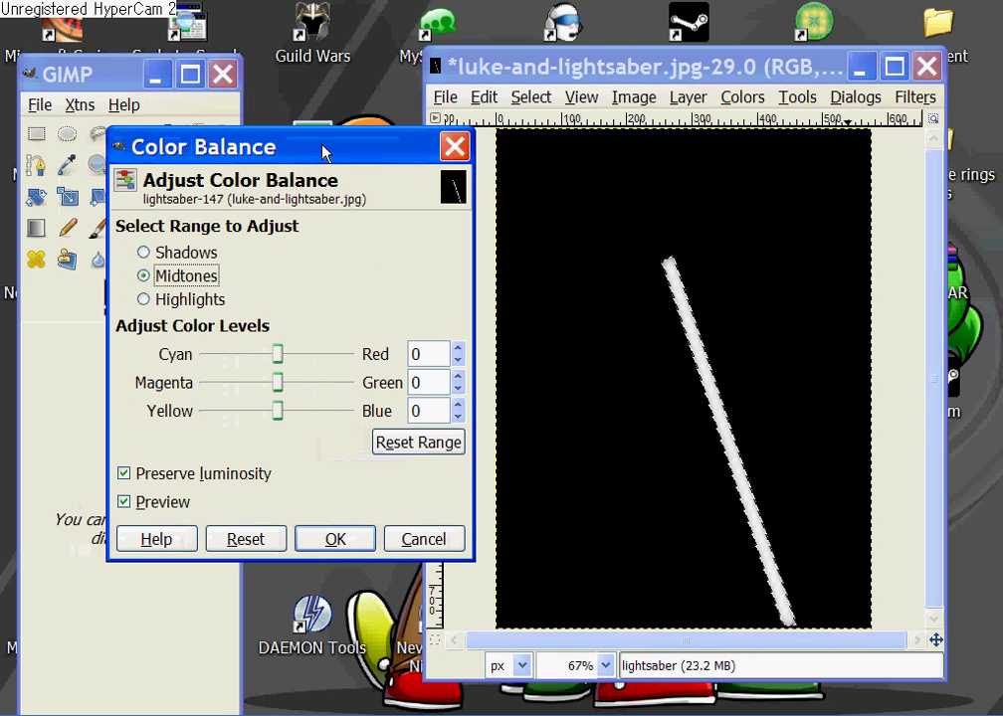
Try different midtone slider positions: cyan, green, blue, red, magenta and yellow.
left_click_drag(277, 354, 170, 380)
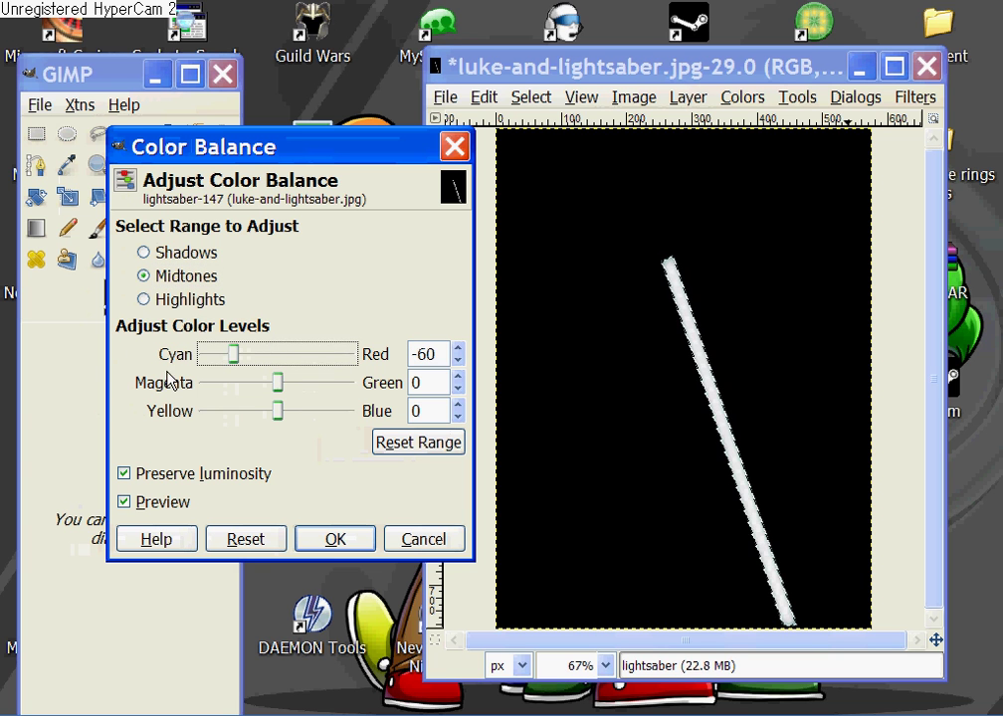
left_click_drag(229, 354, 72, 363)
left_click_drag(267, 384, 380, 382)
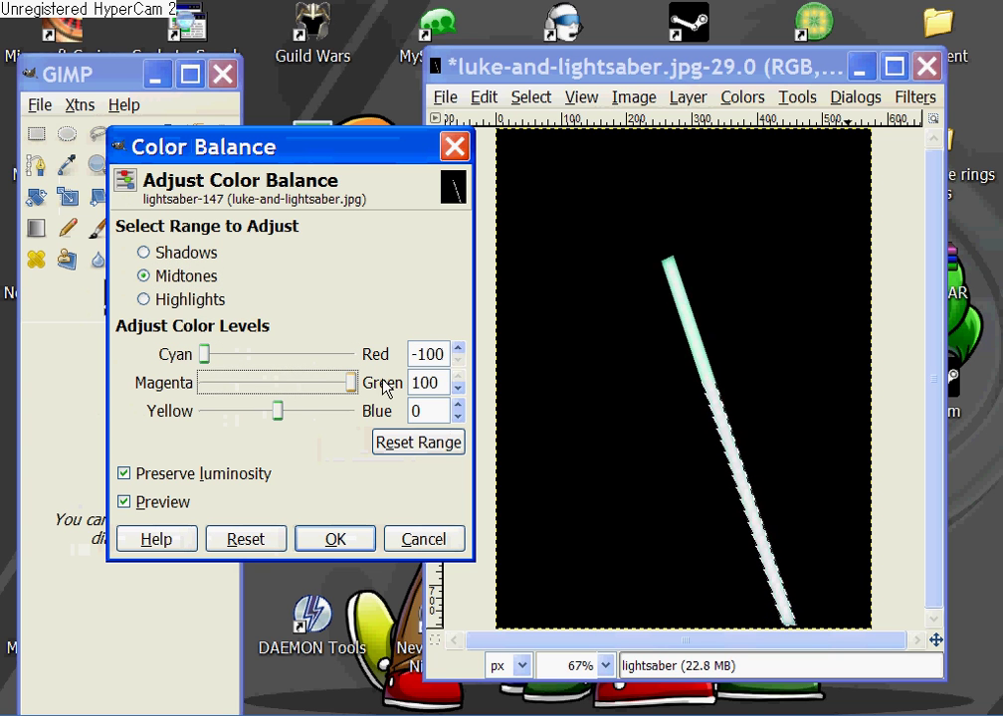
left_click_drag(282, 413, 388, 411)
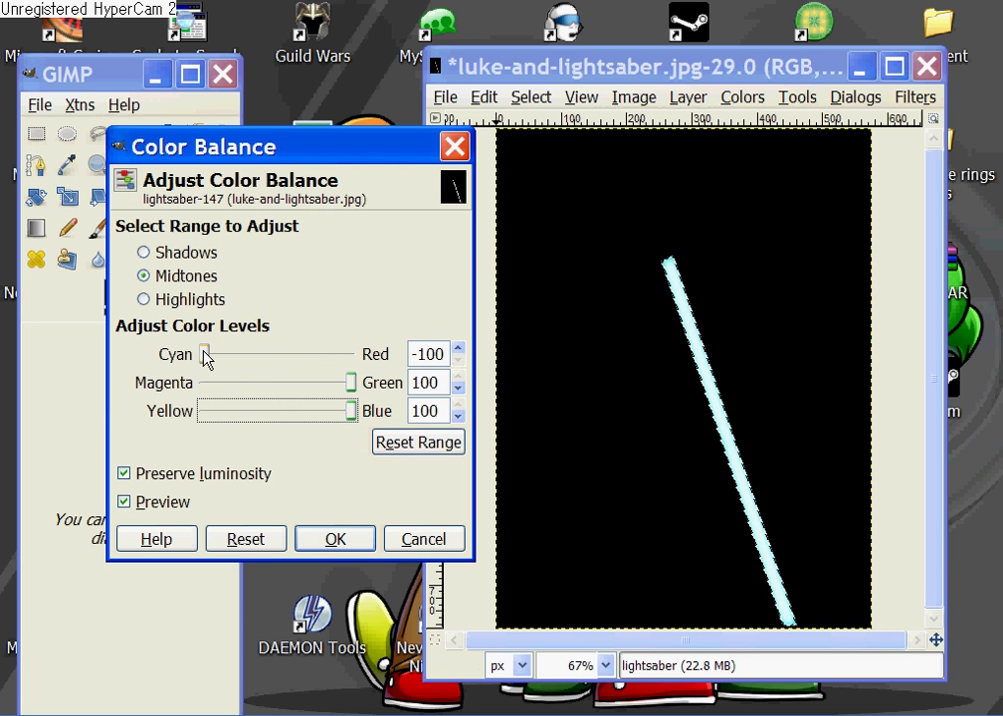
left_click_drag(206, 355, 437, 342)
left_click_drag(350, 384, 201, 386)
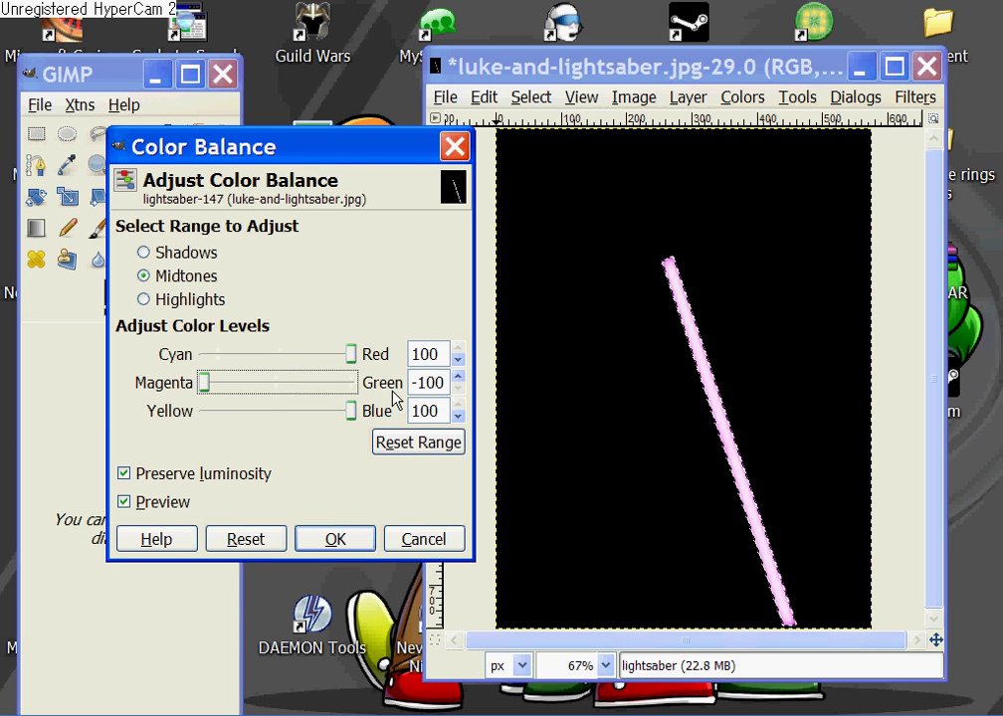
left_click_drag(350, 413, 204, 412)
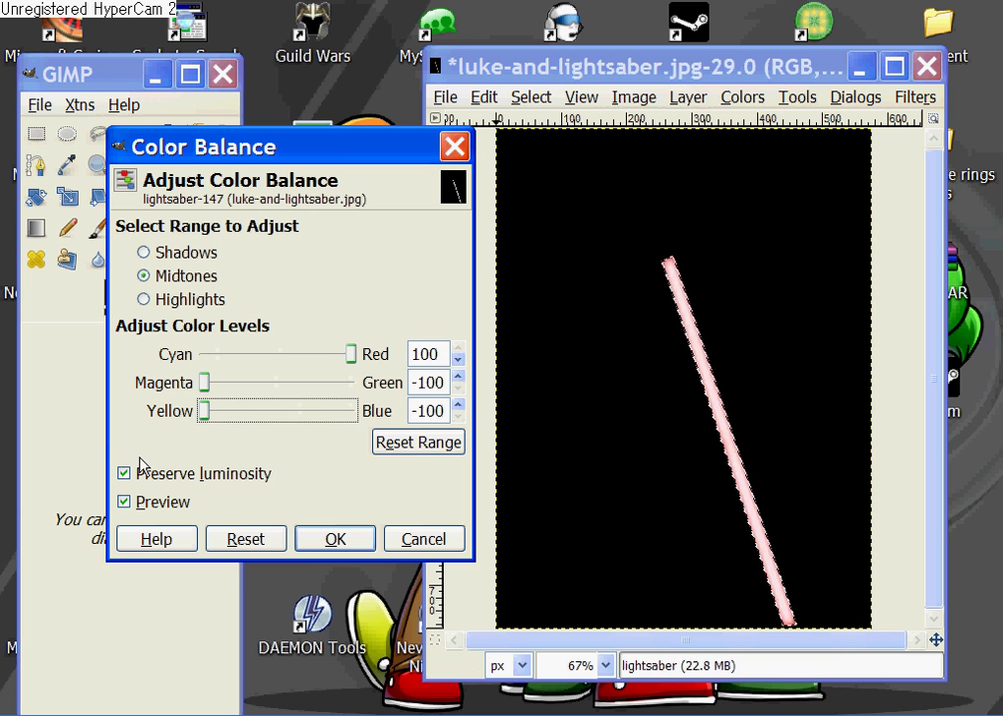
Enter 0 for Green, clear Blue, and reset the midtone range.
left_click_drag(444, 386, 355, 396)
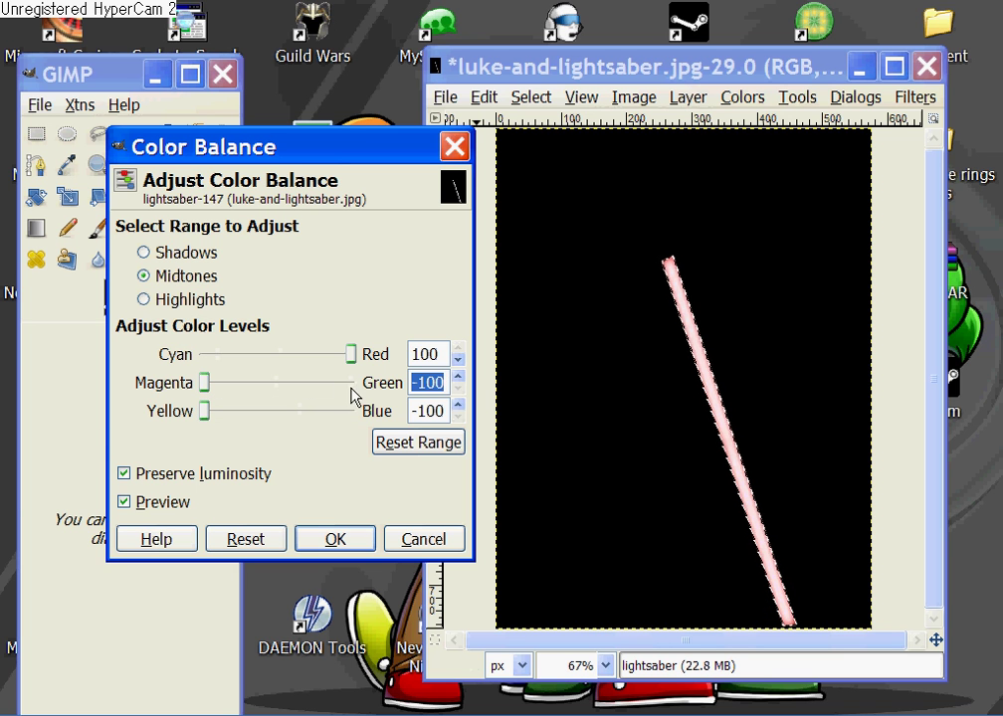
key("BackSpace")
type("0")
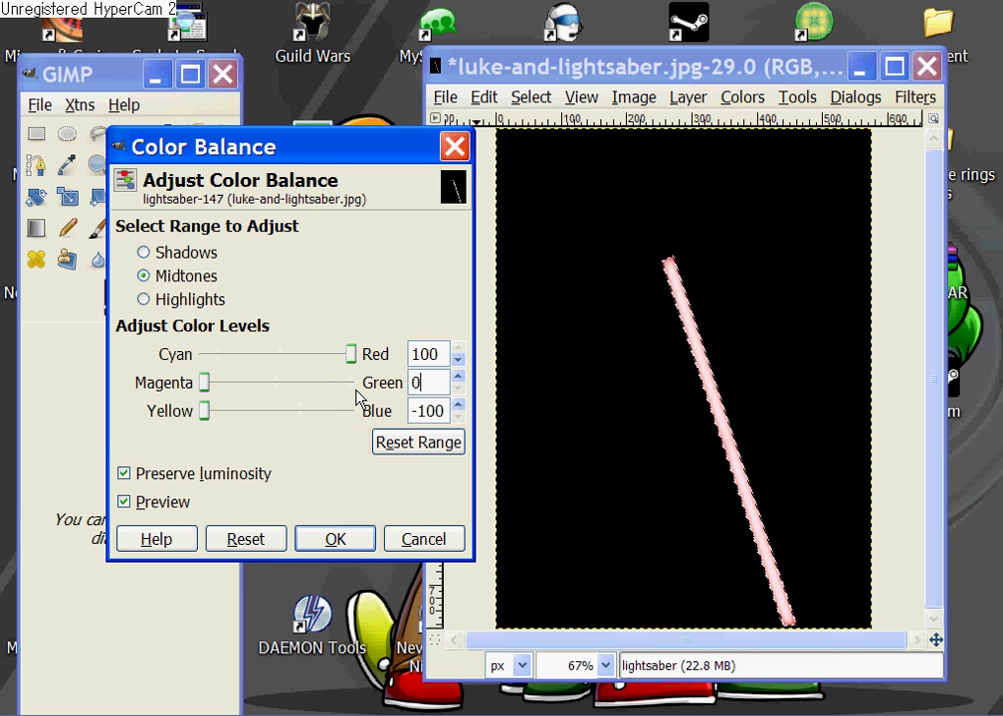
key("Tab")
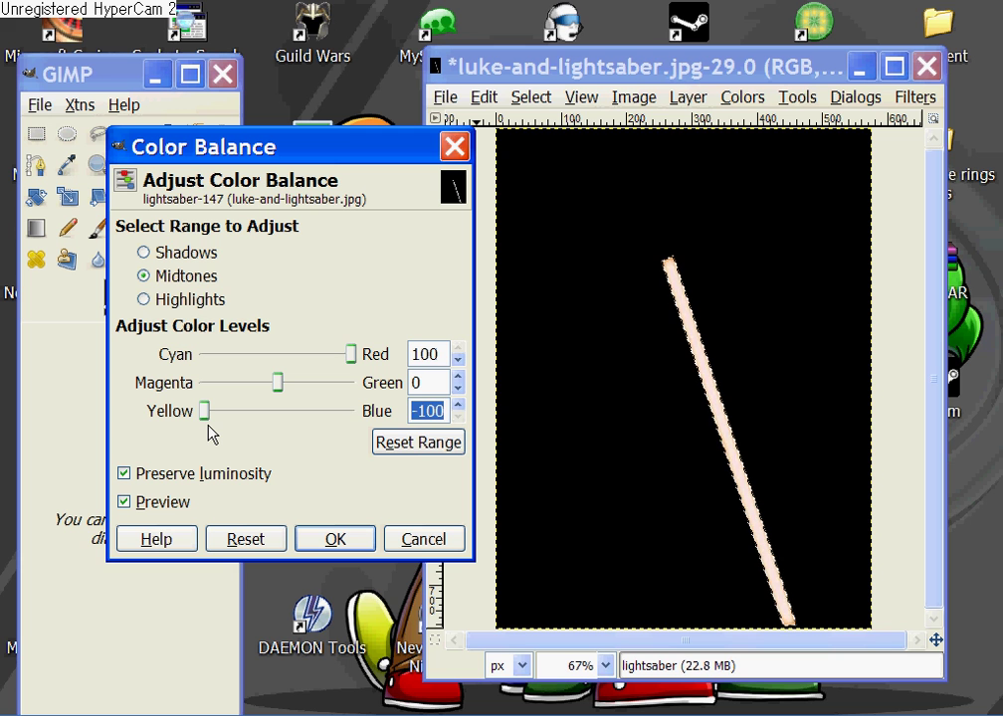
key("BackSpace")
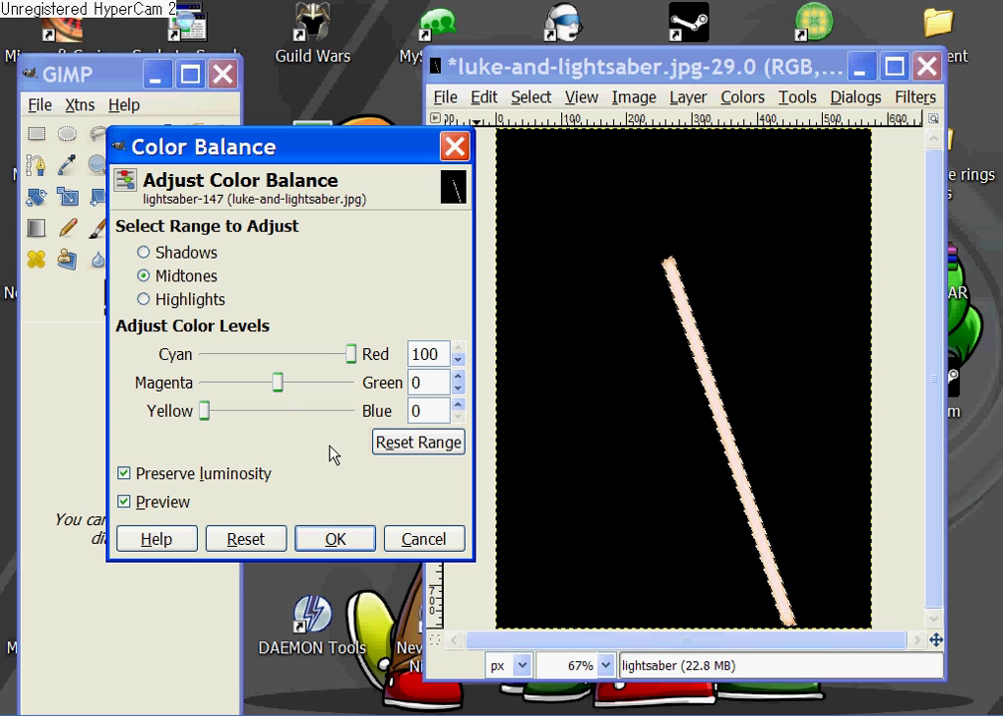
left_click(383, 442)
Try several midtone balances, from red 100 to cyan, blue, green and red 93.
left_click_drag(277, 354, 408, 371)
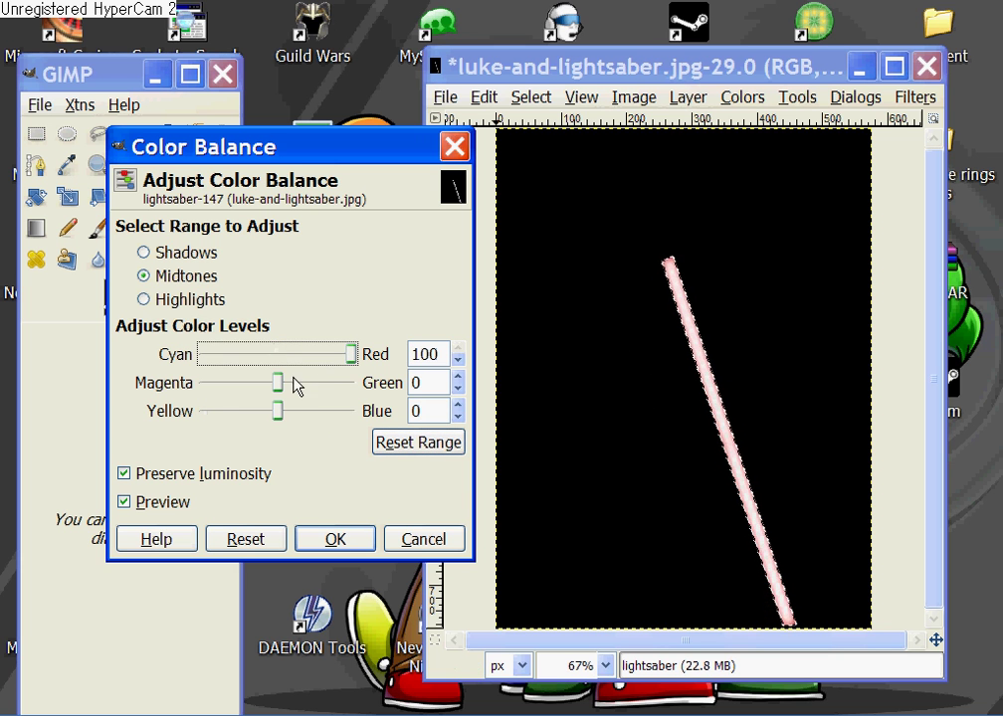
left_click_drag(350, 364, 275, 365)
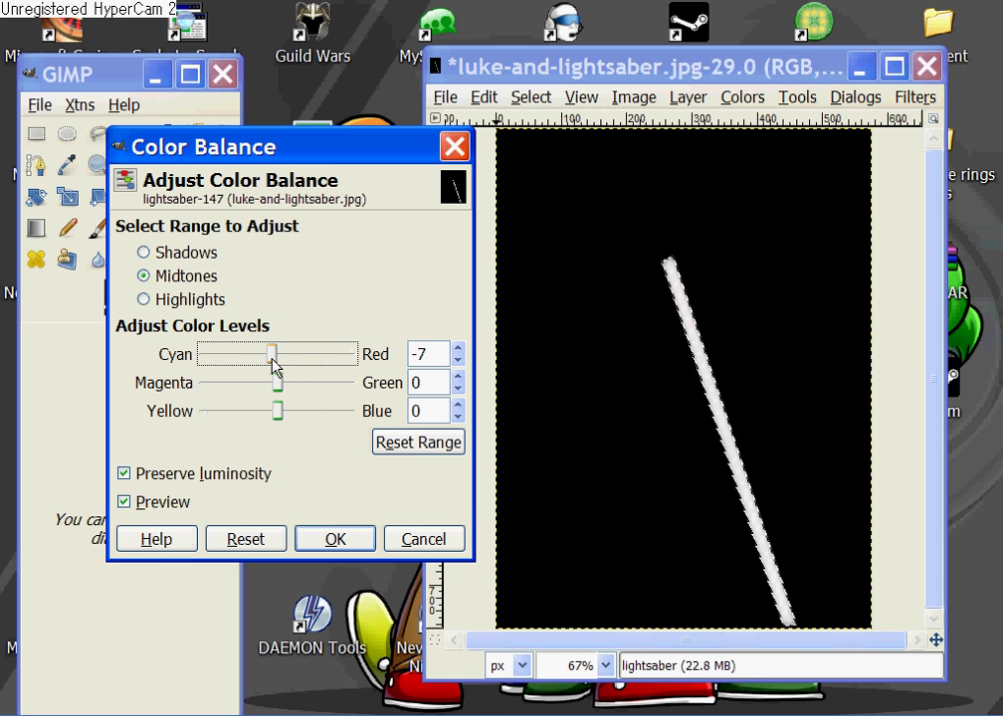
left_click_drag(282, 408, 202, 411)
left_click_drag(280, 387, 351, 396)
left_click_drag(277, 355, 157, 348)
left_click_drag(342, 387, 146, 372)
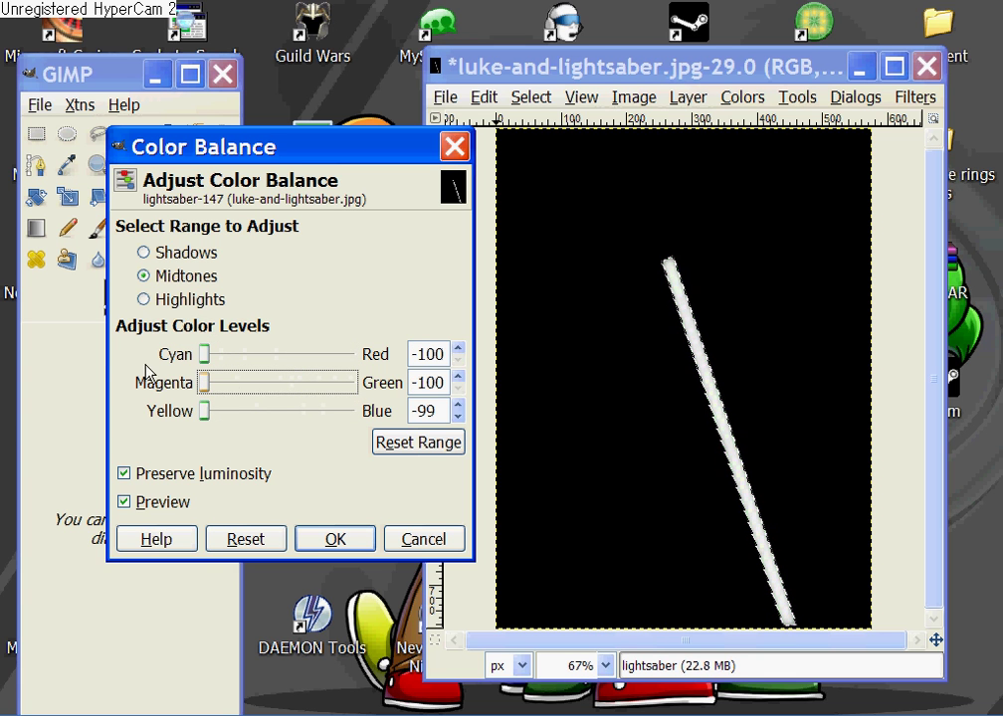
left_click_drag(204, 355, 348, 365)
left_click_drag(203, 384, 313, 434)
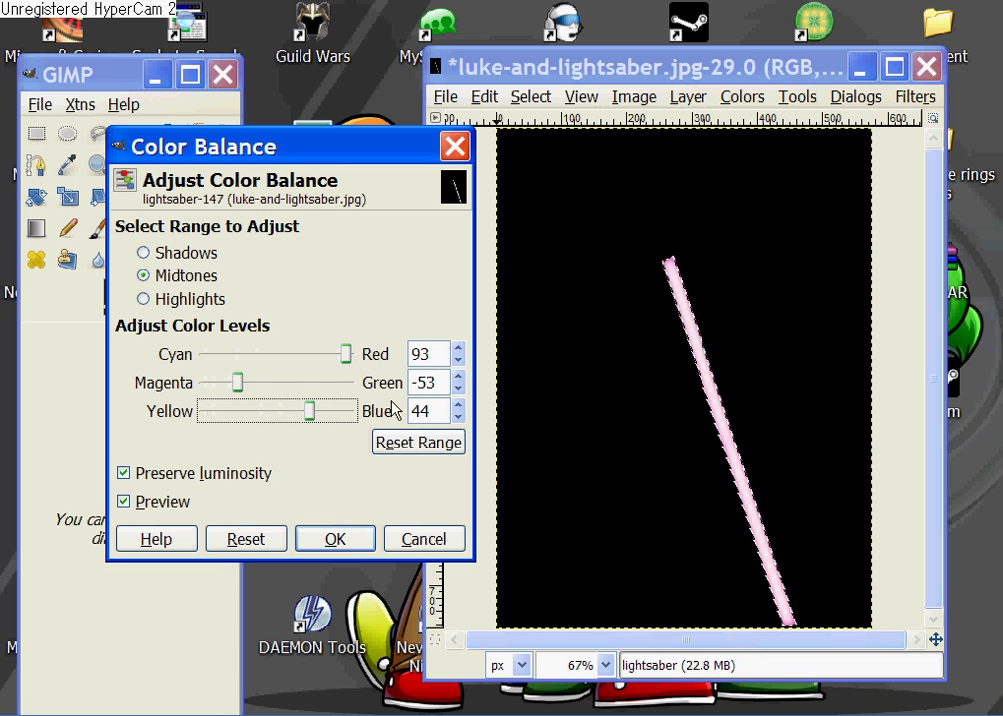
Reset the range and set the Cyan–Red midtone slider to 100.
left_click(418, 442)
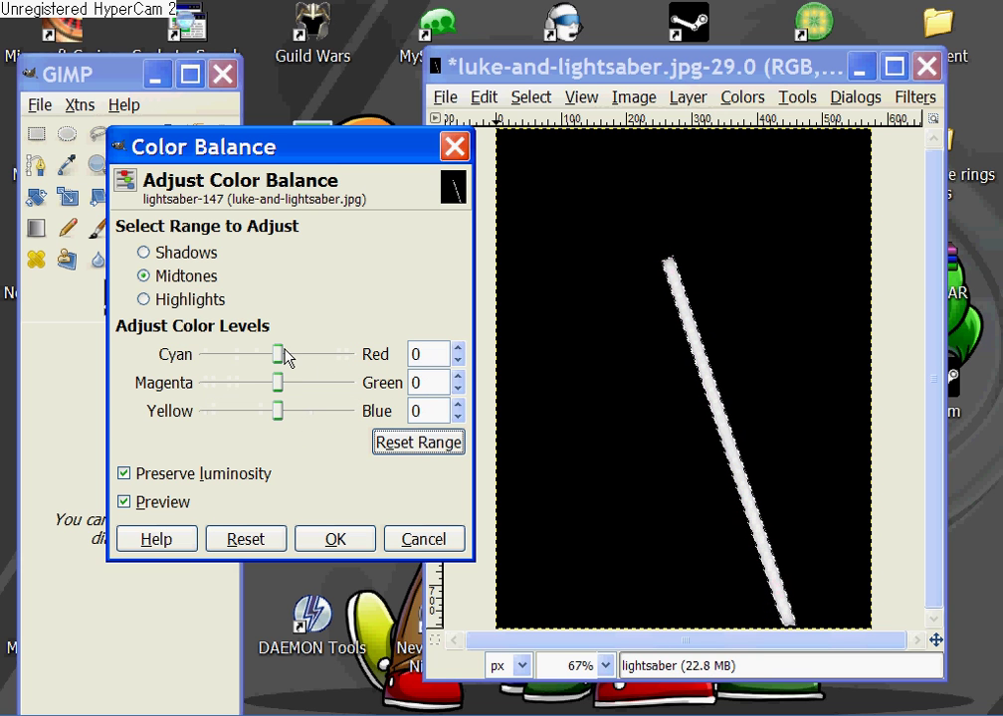
left_click_drag(282, 354, 401, 365)
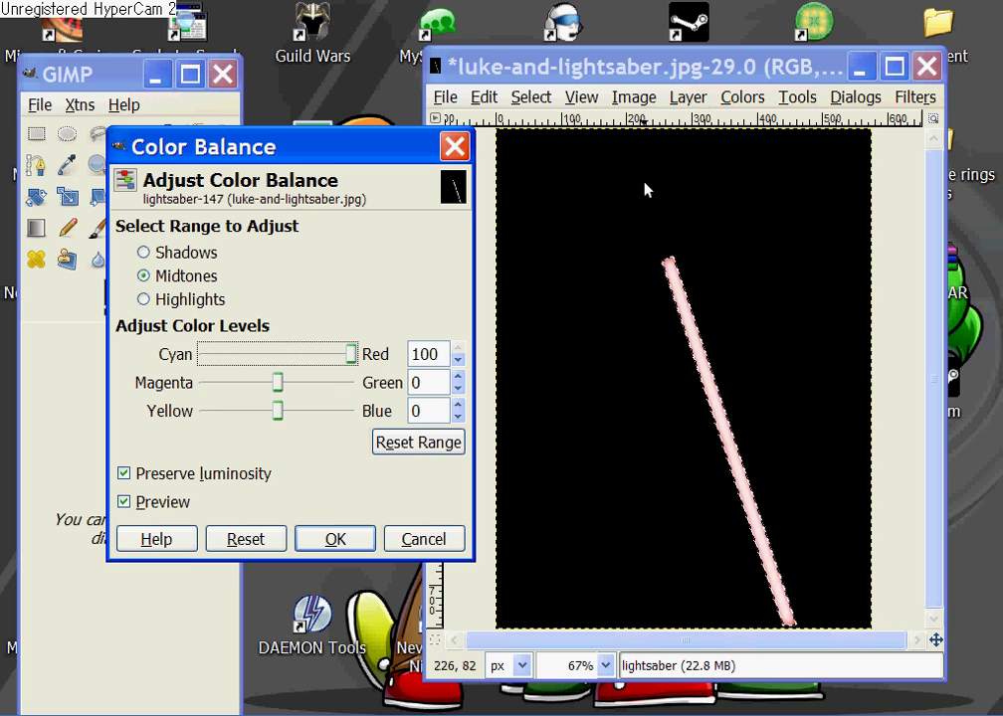
left_click(638, 66)
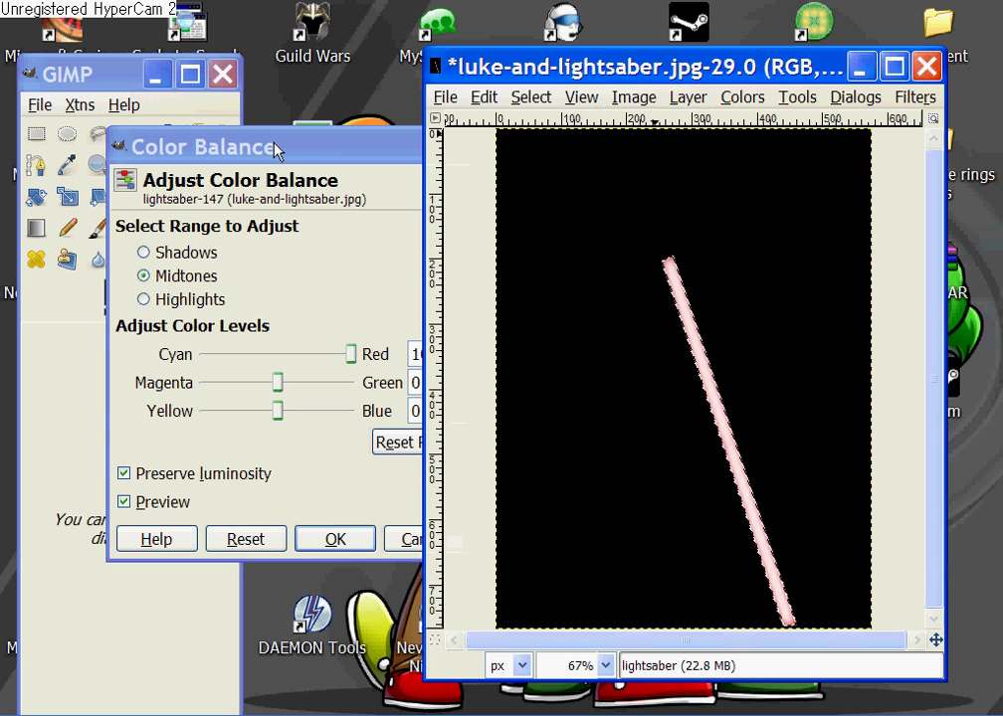
Apply the red colour balance to the lightsaber and bring up the Layers dialog with Ctrl+L.
left_click(334, 538)
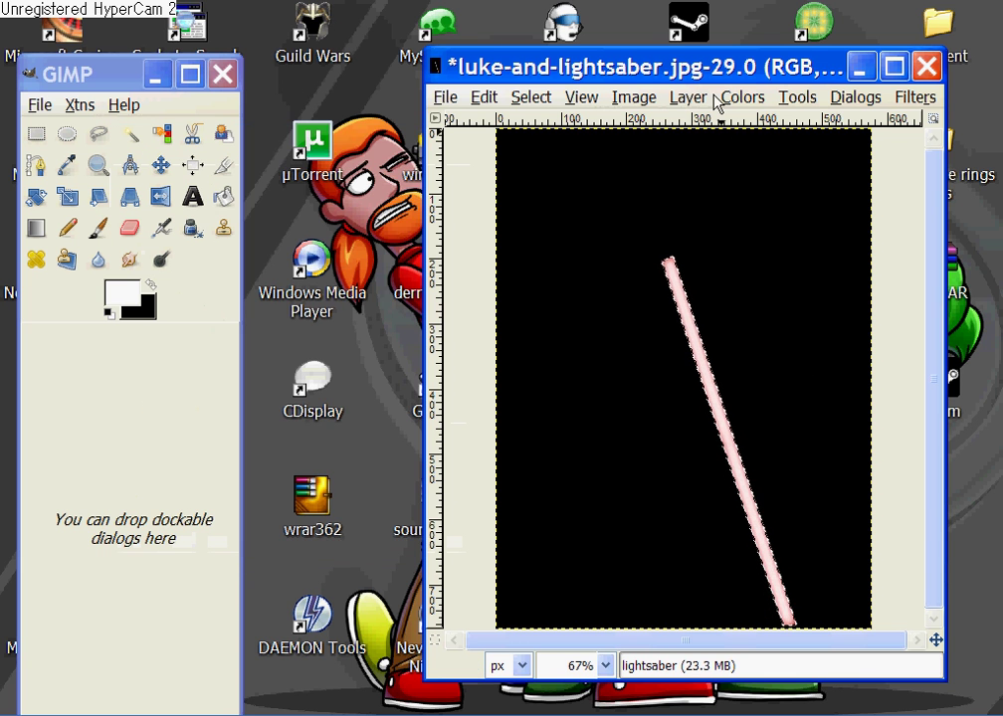
key("ctrl+l")
left_click_drag(716, 67, 501, 72)
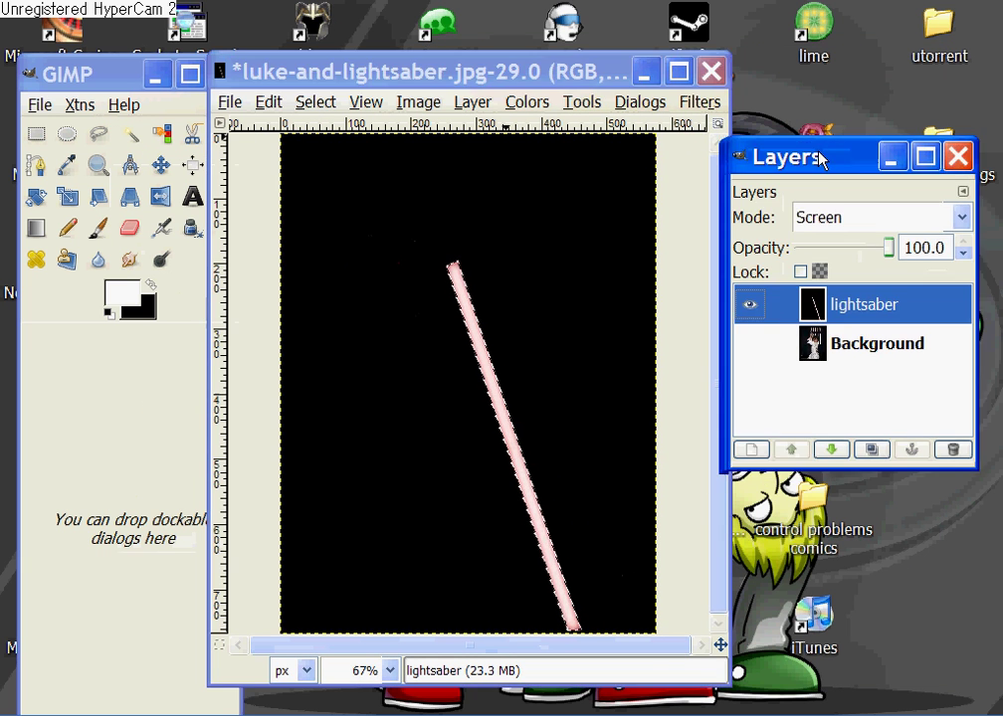
left_click_drag(822, 159, 840, 153)
Make the Background photo visible, toggling it and the lightsaber layer to compare.
left_click(767, 337)
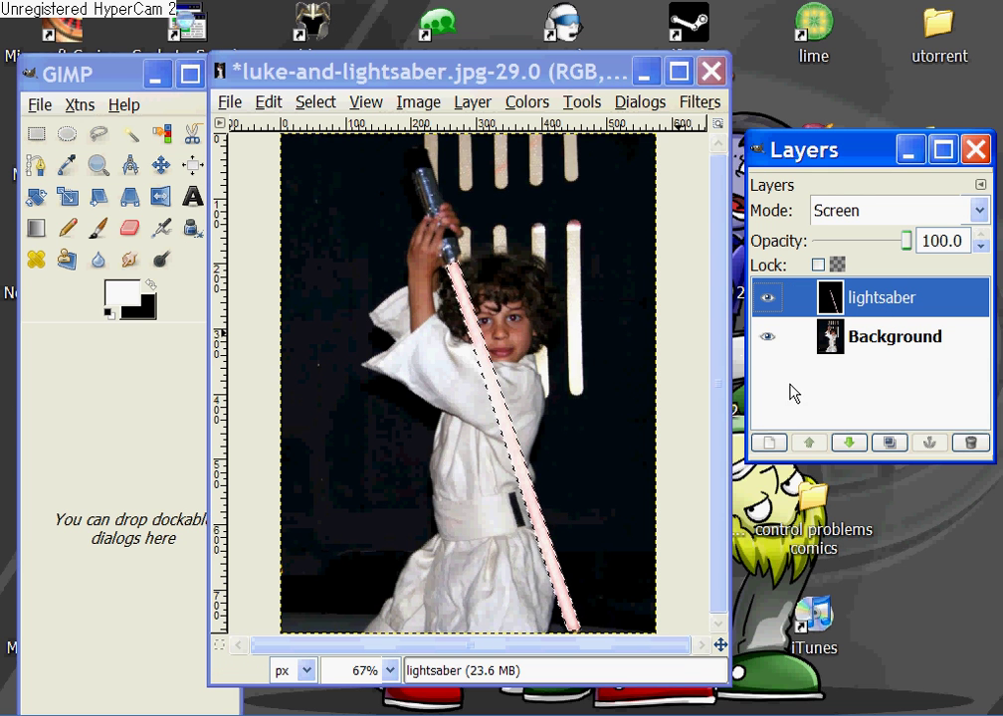
left_click(767, 337)
left_click(767, 337)
left_click(768, 299)
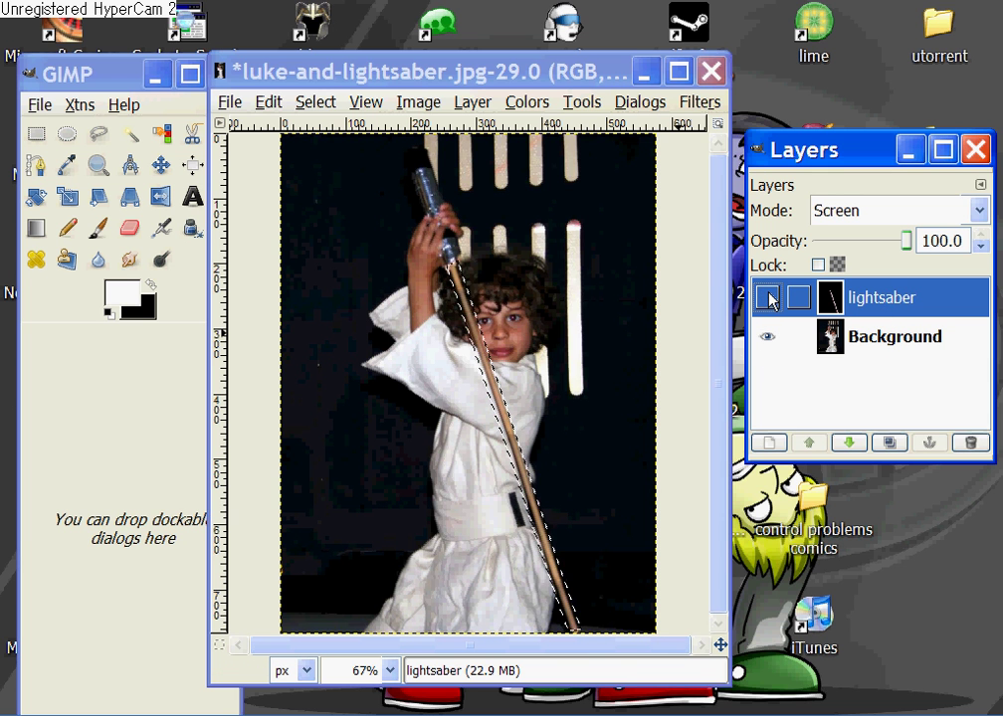
left_click(768, 298)
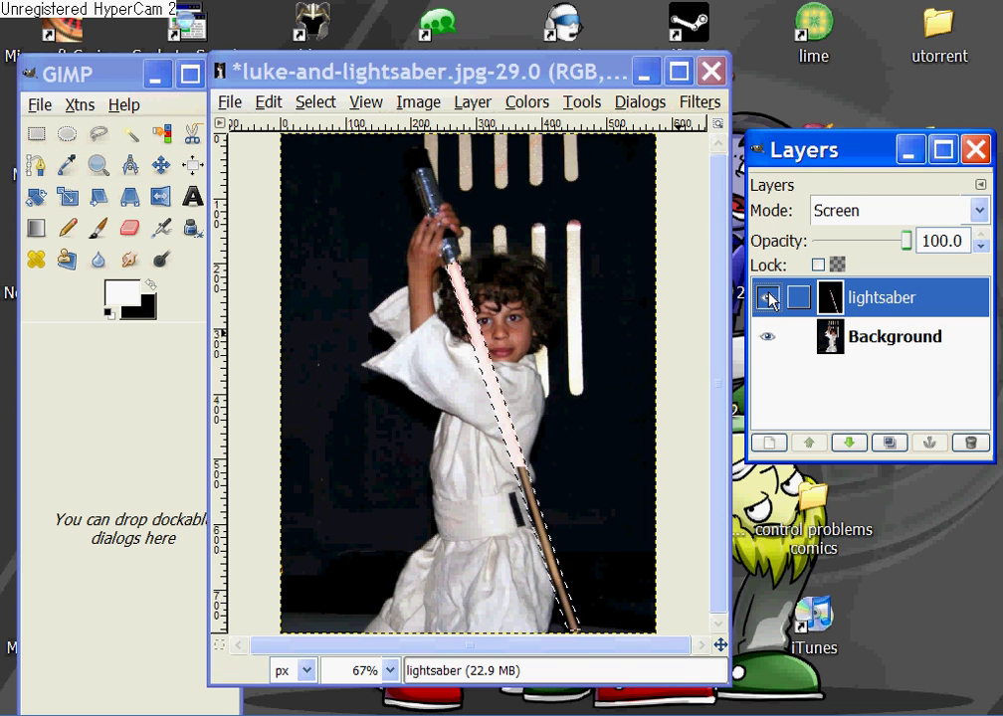
Merge the lightsaber layer down into Background, toggling visibility to check the result.
right_click(883, 299)
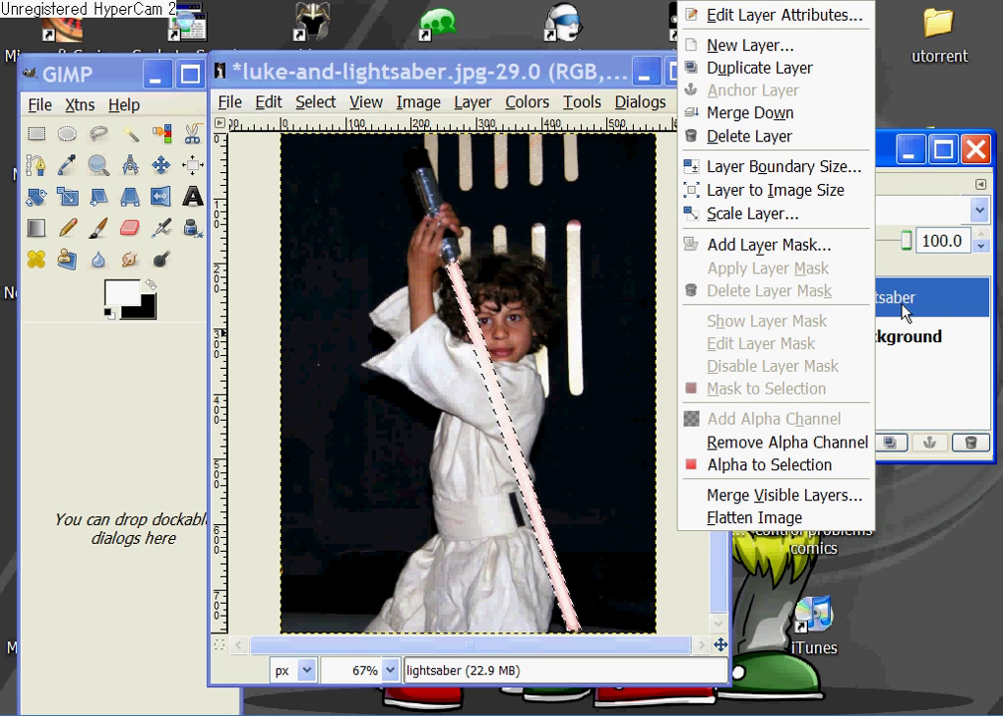
left_click(814, 125)
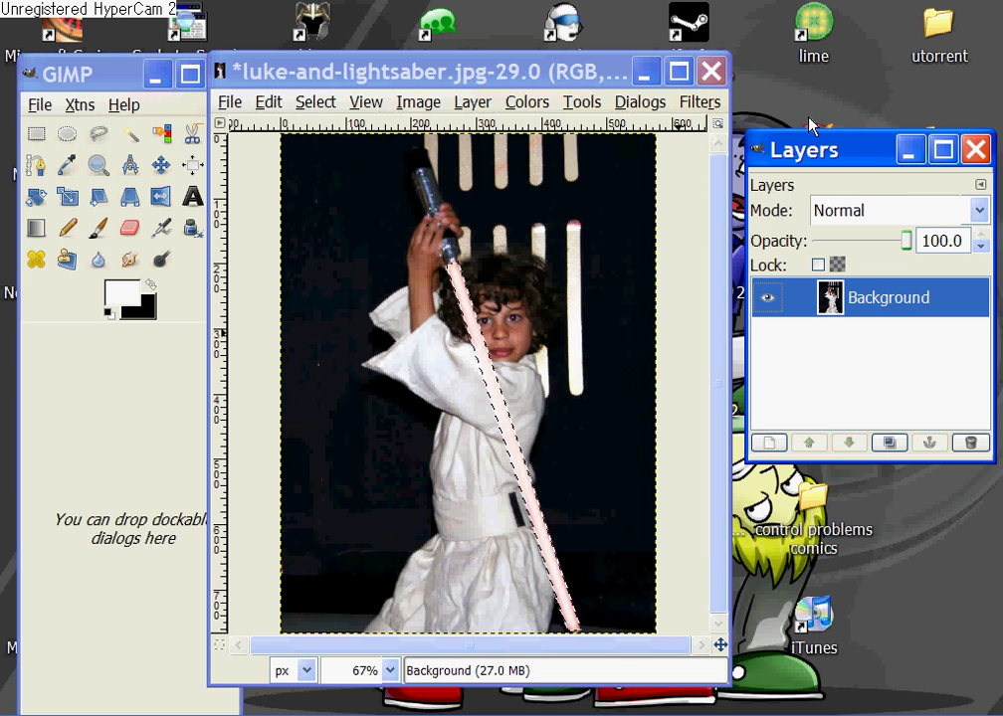
left_click(771, 305)
left_click(771, 304)
key("ctrl+z")
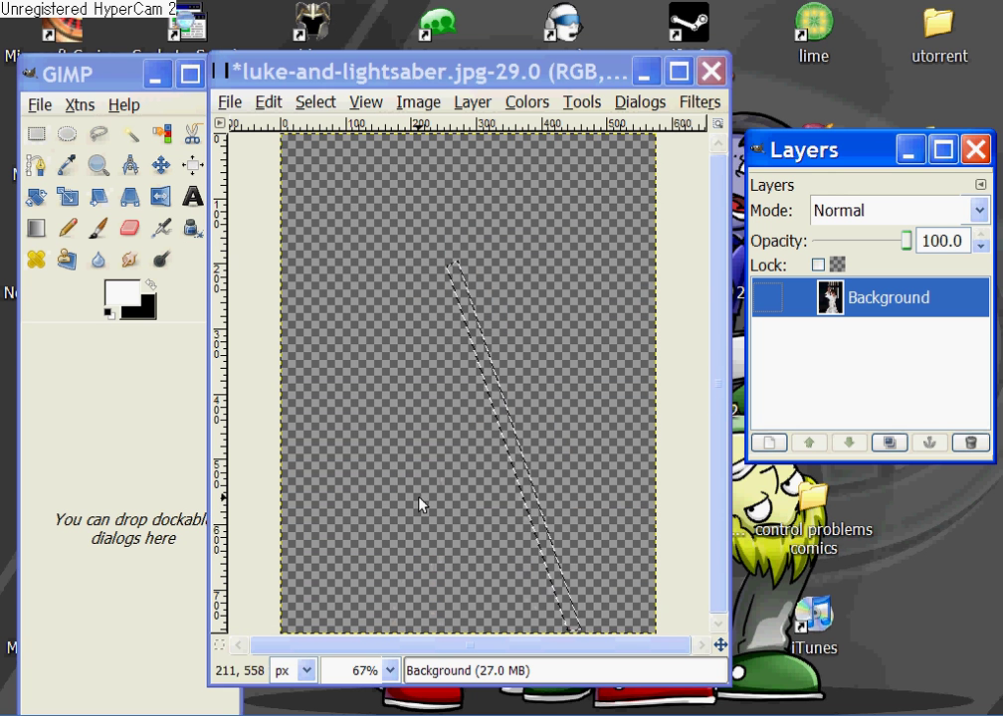
left_click(767, 297)
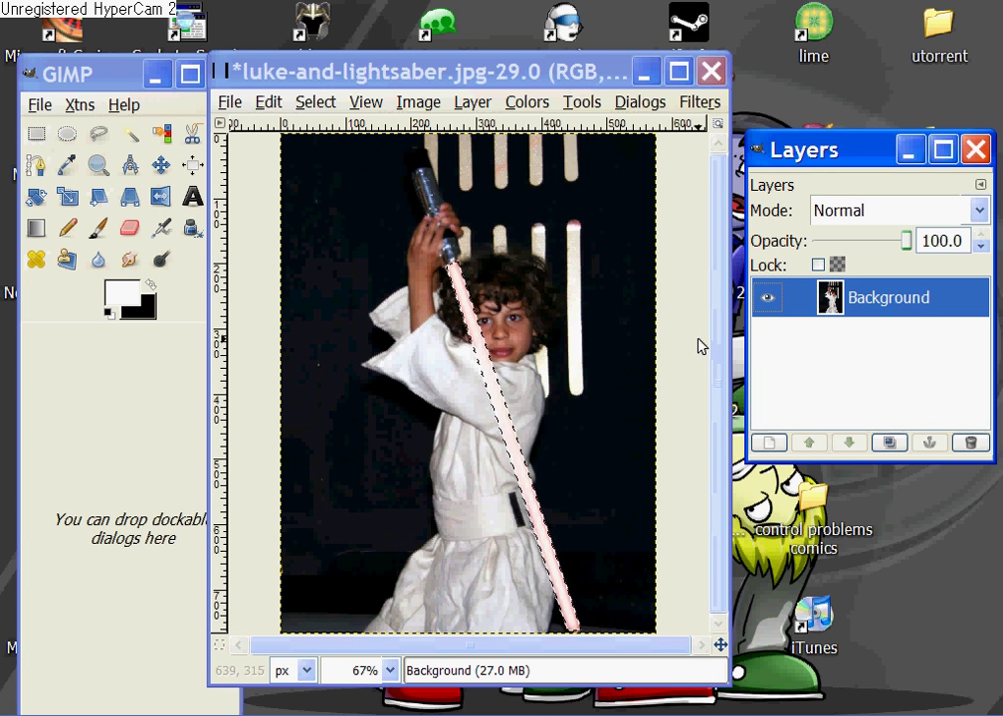
Save the image as 'awesome lightsaber pic.jpg' in My Pictures.
left_click(228, 104)
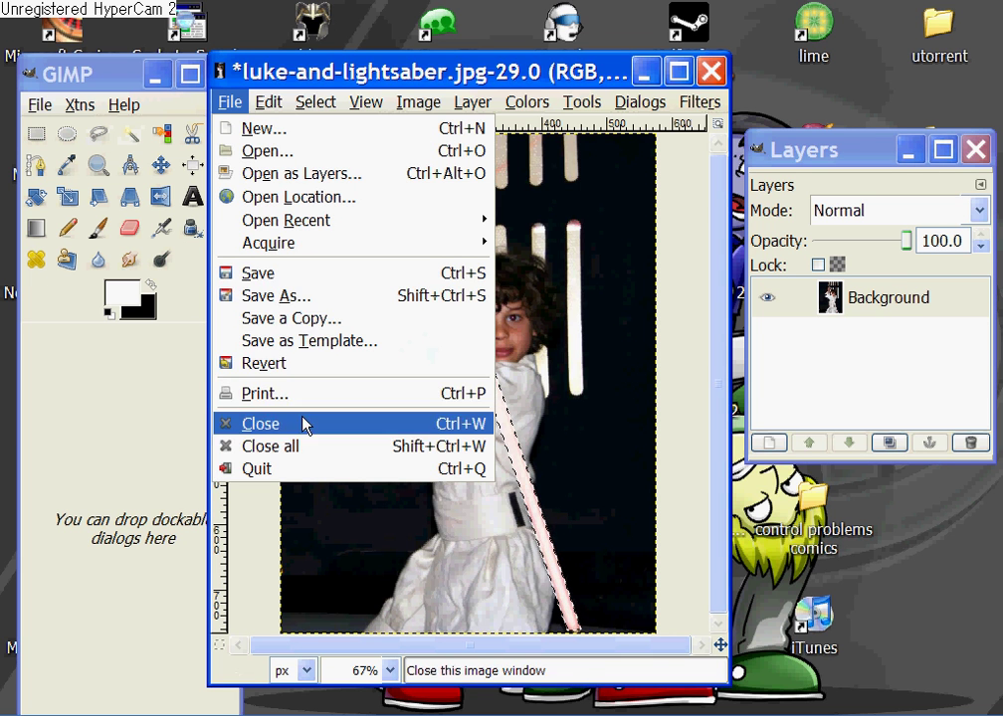
left_click(285, 296)
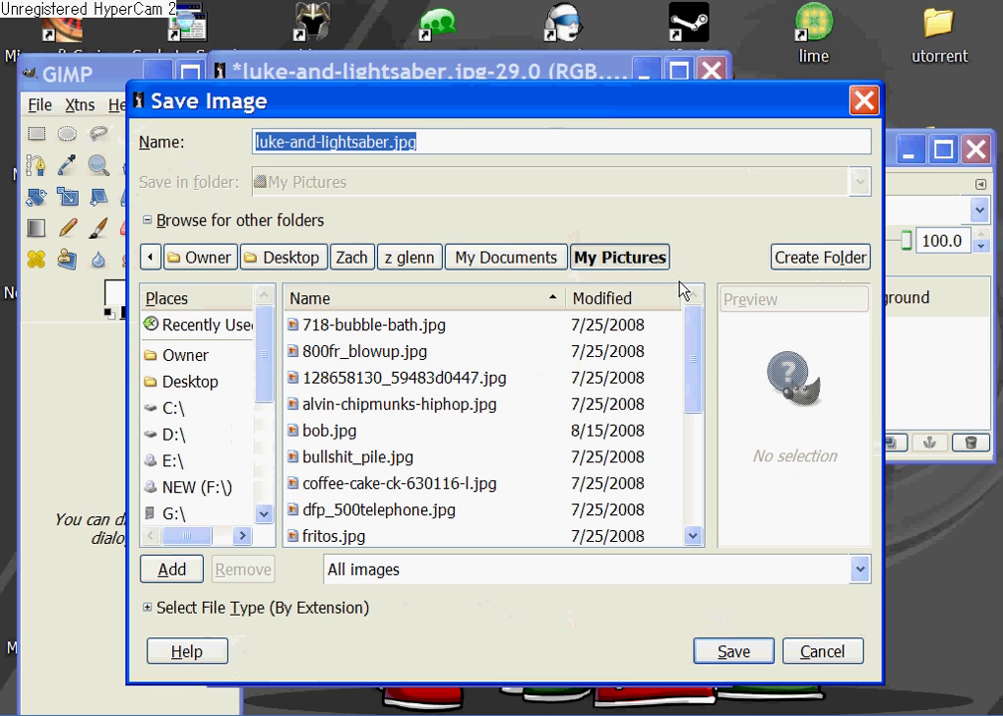
left_click(418, 143)
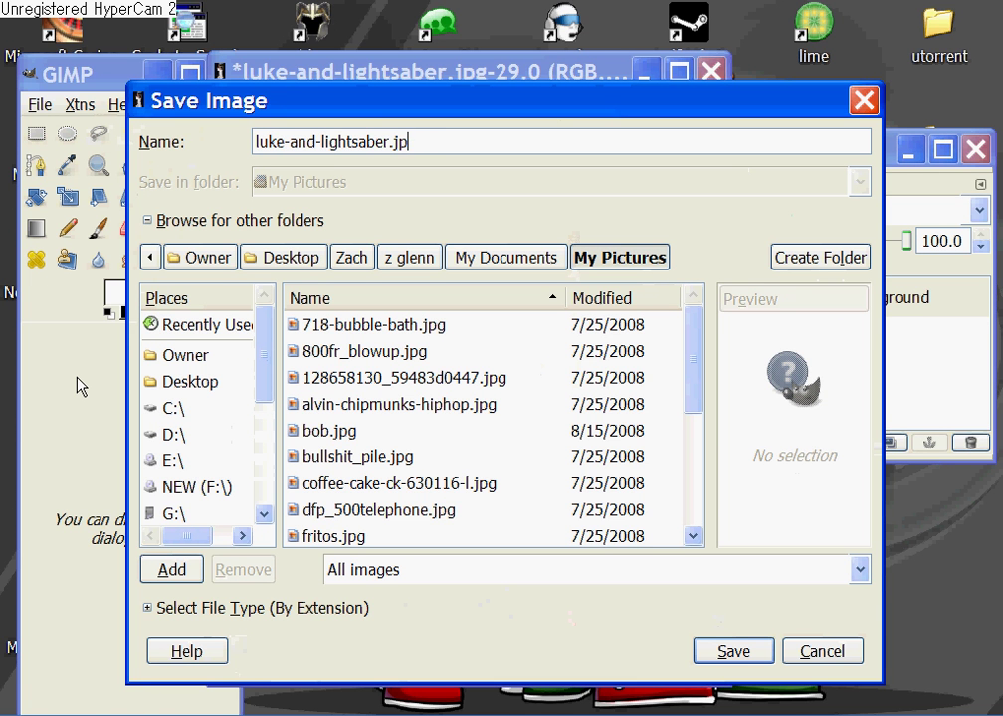
key("BackSpace")
key("BackSpace")
key("BackSpace")
key("BackSpace")
key("BackSpace")
key("BackSpace")
key("BackSpace")
key("BackSpace")
key("BackSpace")
key("BackSpace")
key("BackSpace")
key("BackSpace")
key("BackSpace")
key("BackSpace")
key("BackSpace")
key("BackSpace")
key("BackSpace")
key("BackSpace")
key("BackSpace")
key("BackSpace")
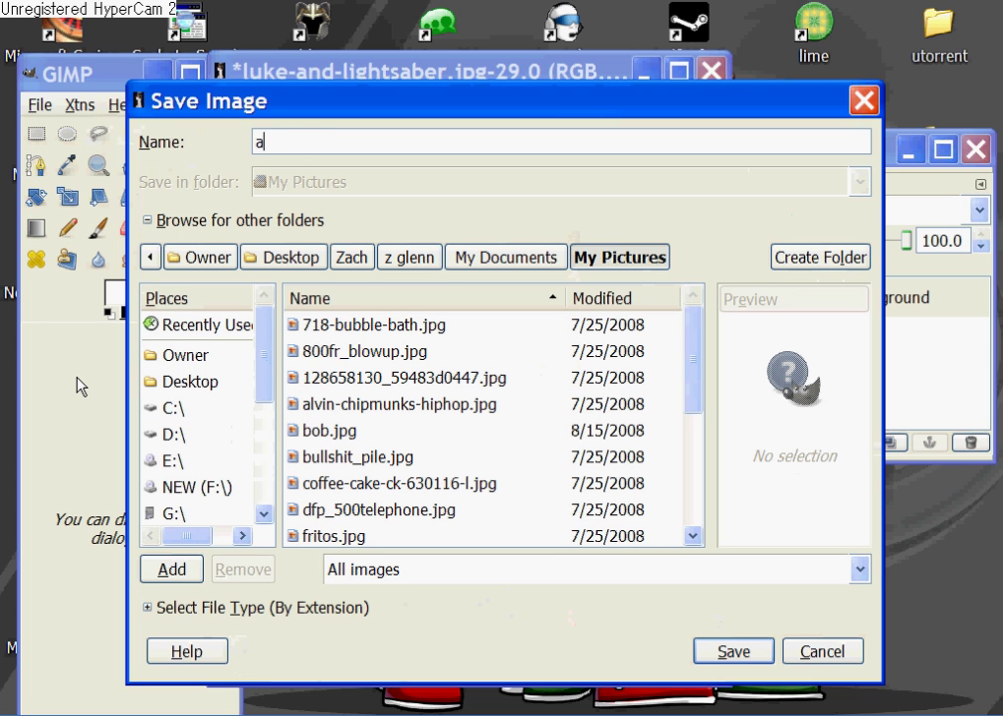
type("aws")
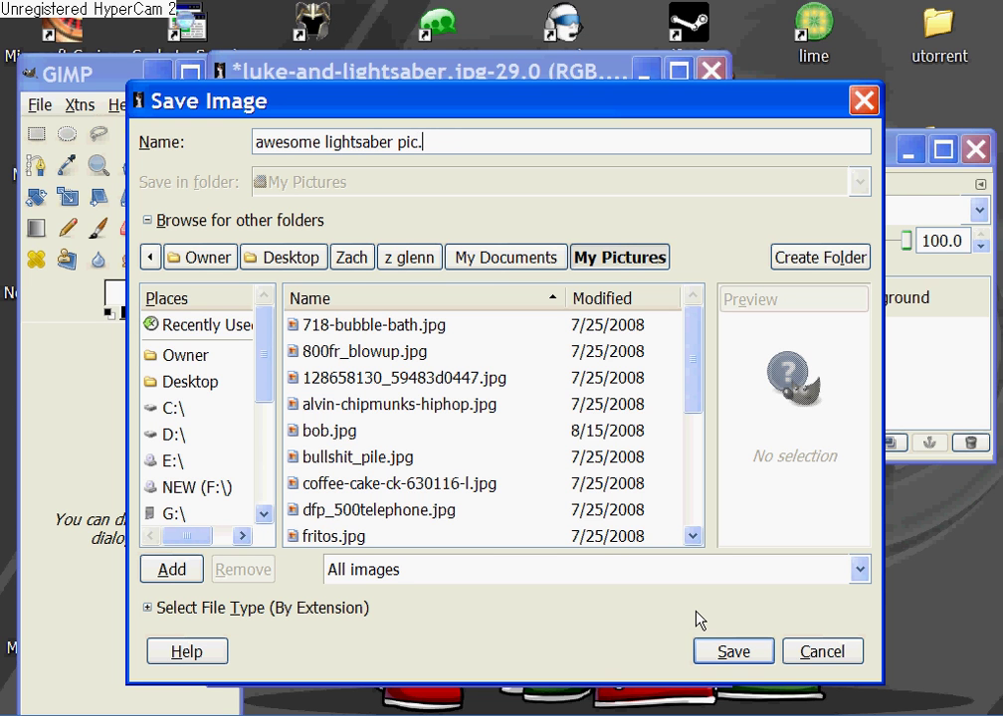
left_click(737, 653)
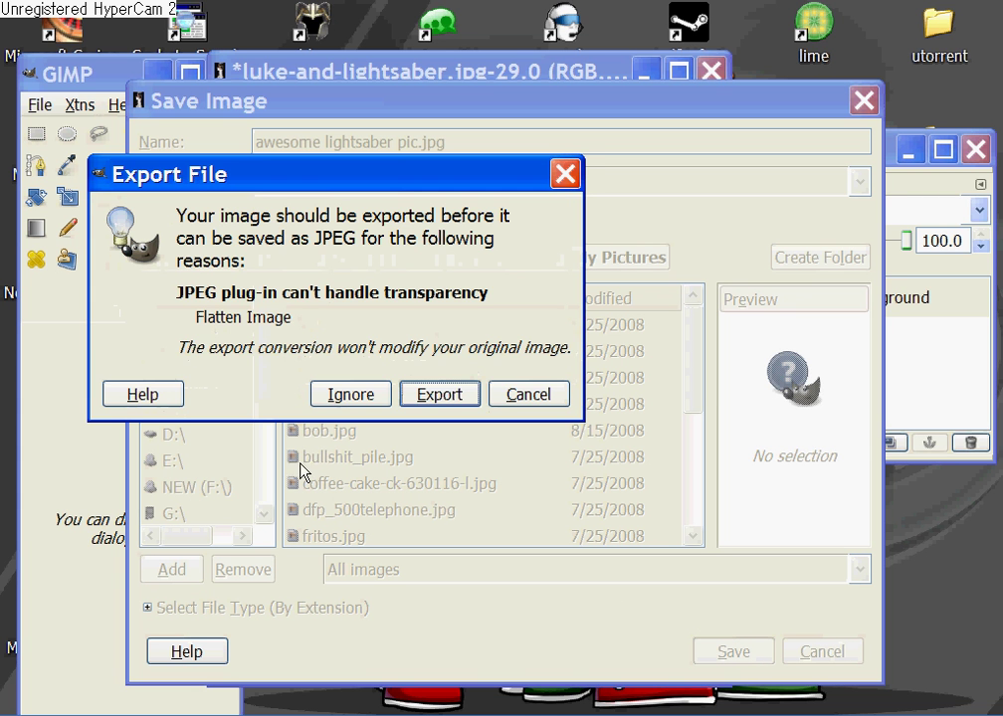
Export the flattened image as JPEG at quality 85.
left_click(430, 395)
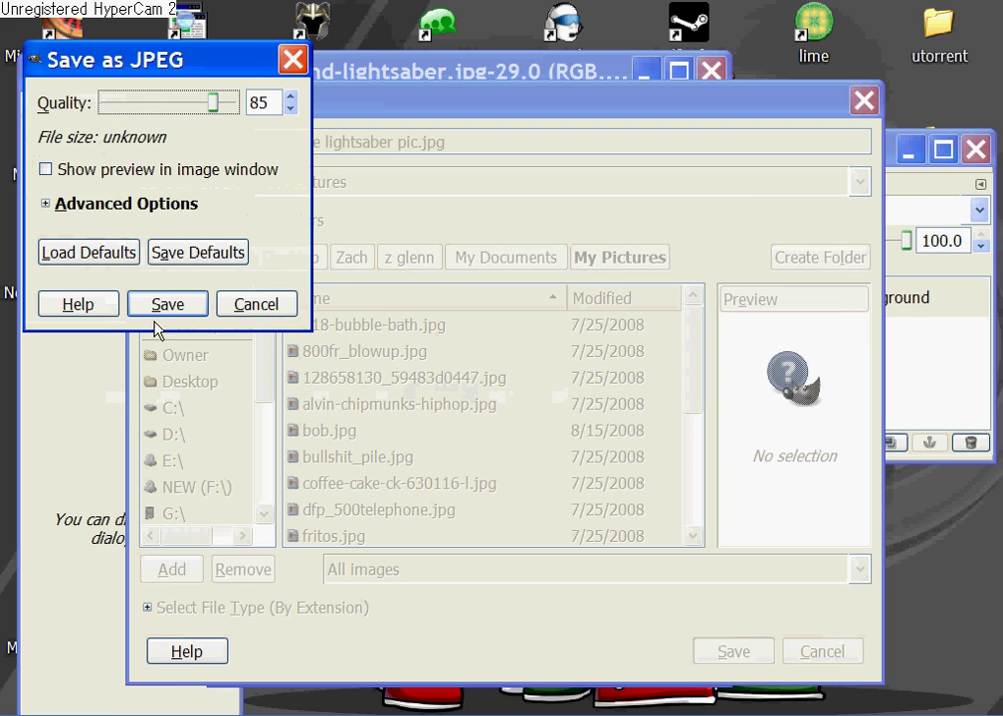
left_click(165, 308)
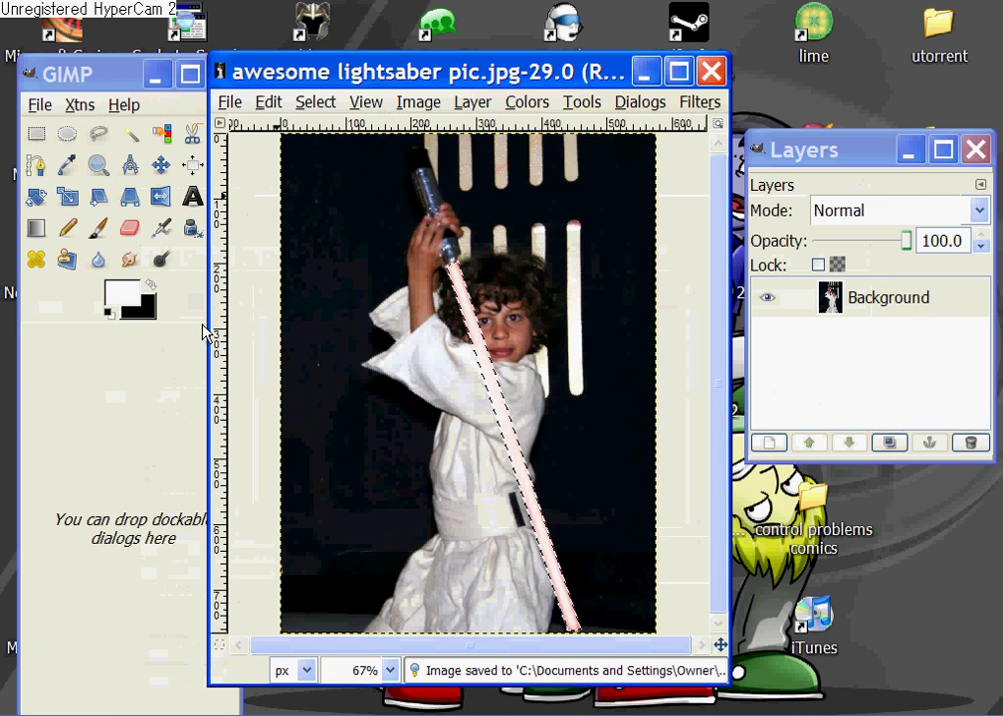
left_click_drag(545, 75, 582, 32)
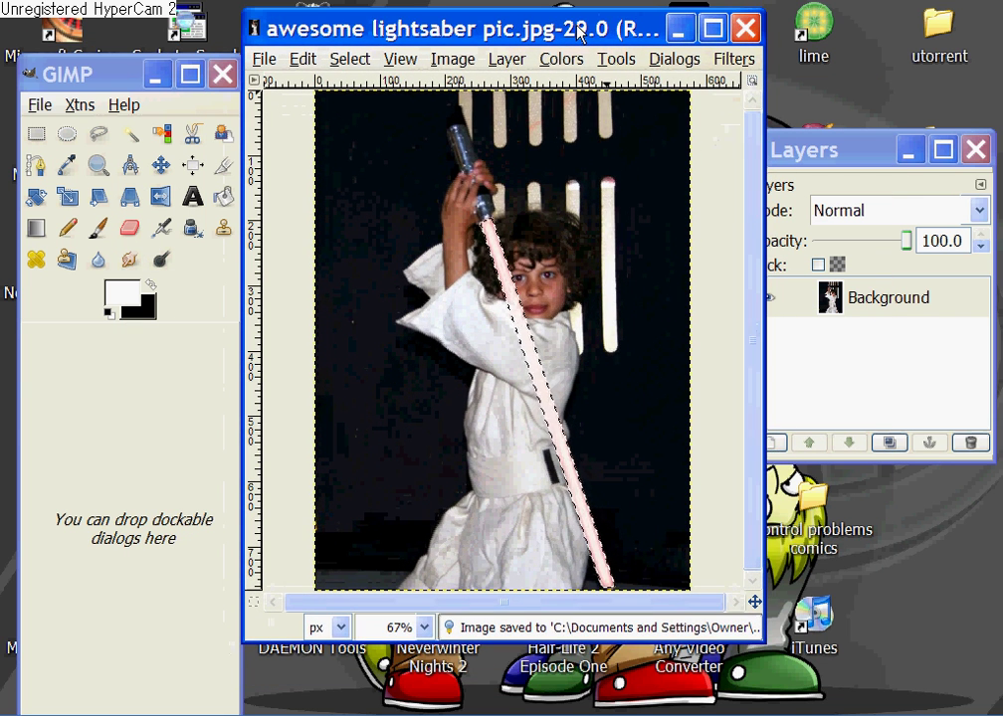